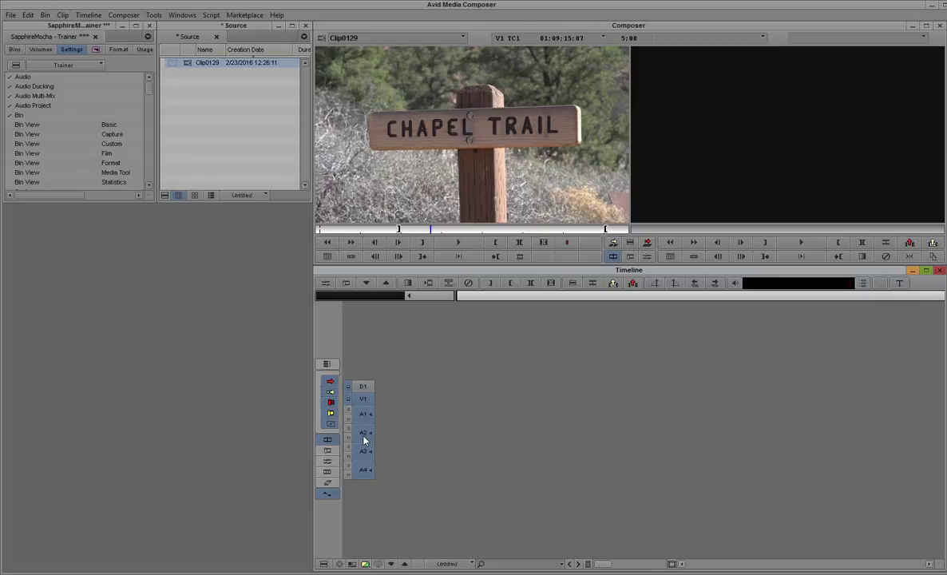
- Exclude source audio tracks A3 and A4 and edit the marked part of Clip0129 into a new sequence
click(363, 451)
click(364, 469)
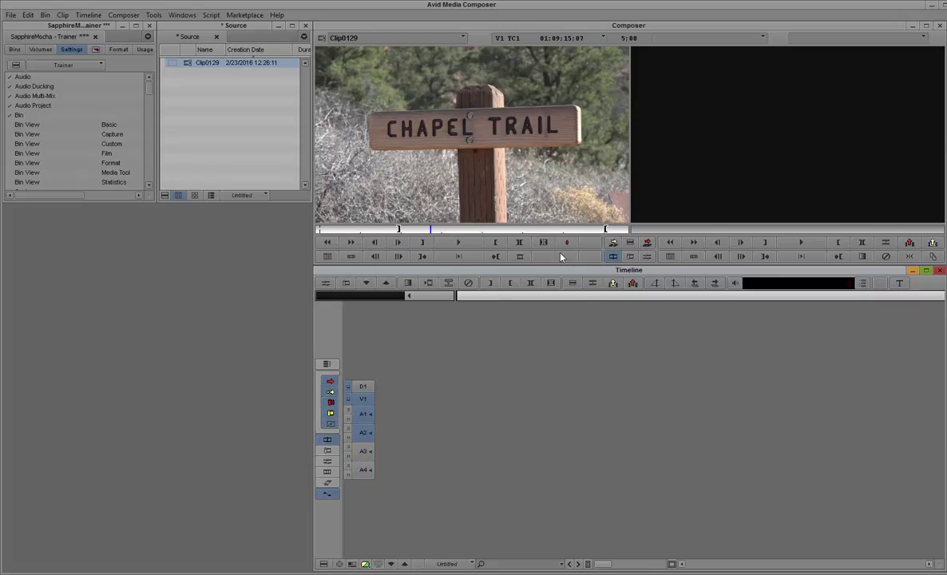
click(647, 243)
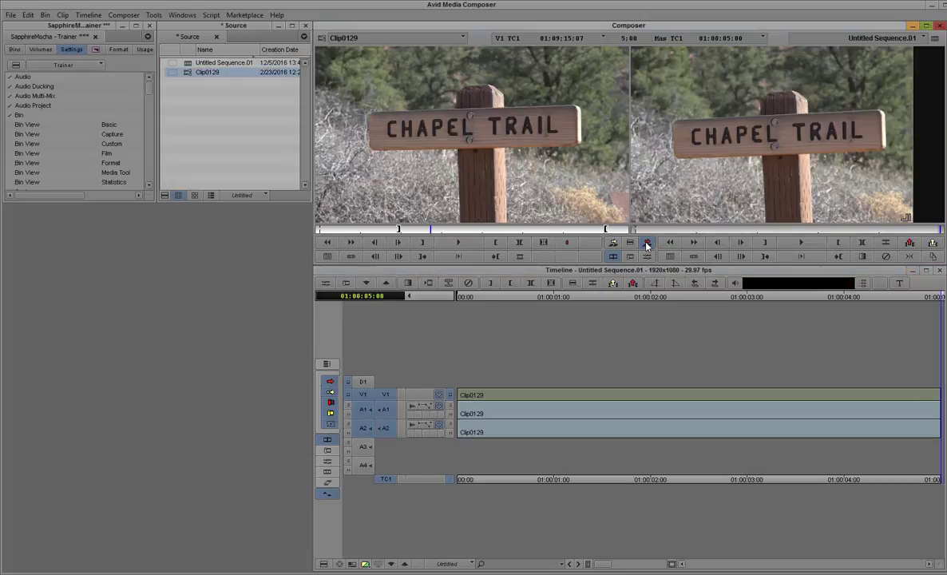
- Collapse the timeline's track control panel and park the playhead at 01:00:01:06
drag(507, 297, 555, 297)
click(408, 298)
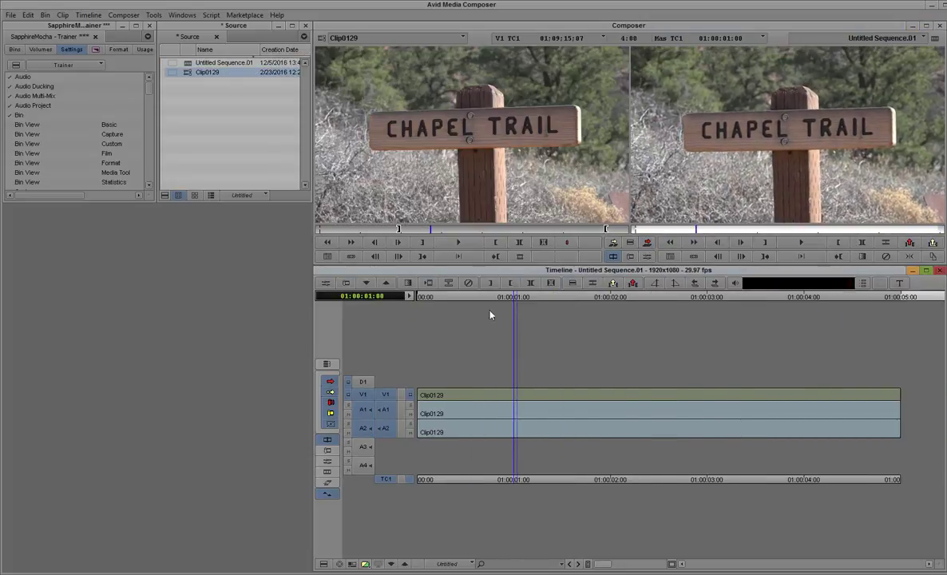
drag(492, 313, 535, 384)
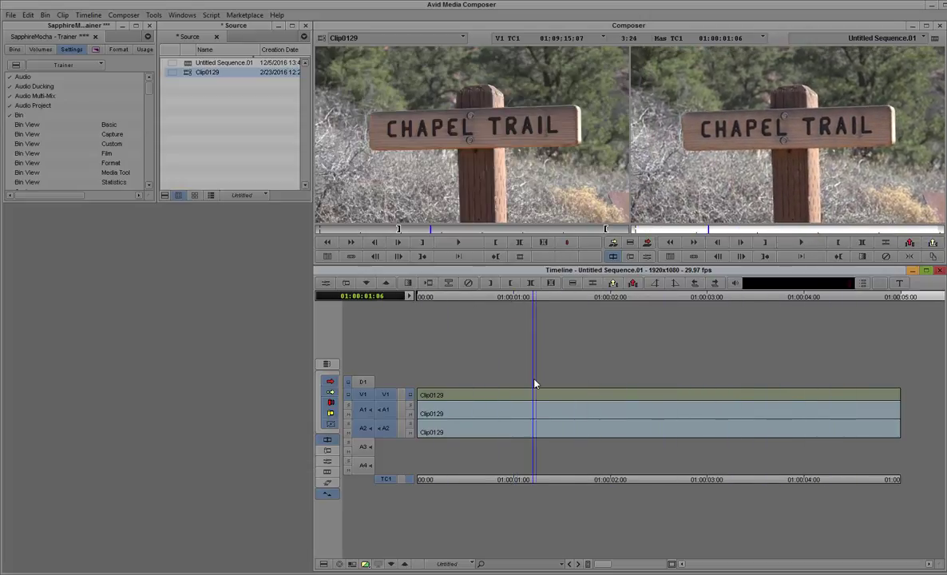
- Rename the new sequence in the Source bin as MochaSapphire
click(225, 63)
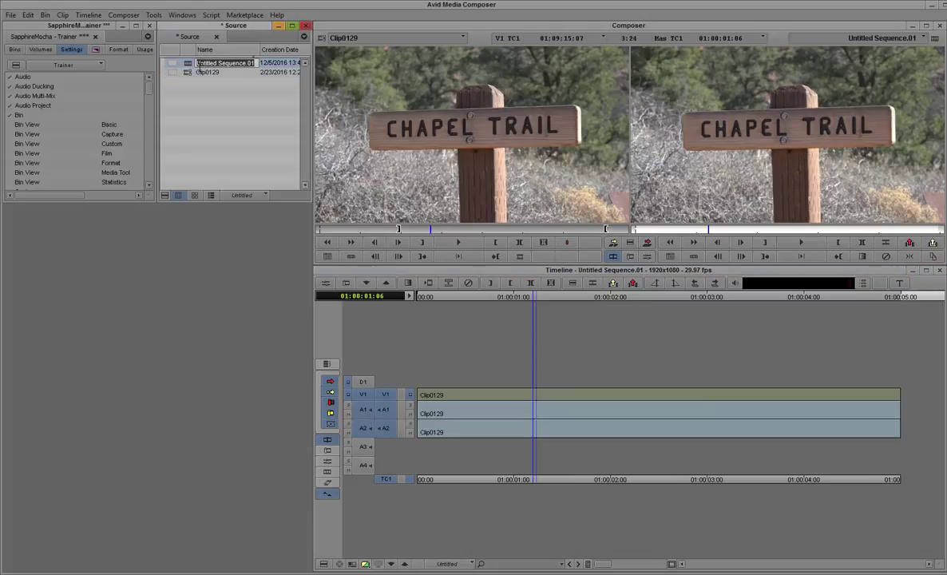
text(MochaSapphire)
key(Return)
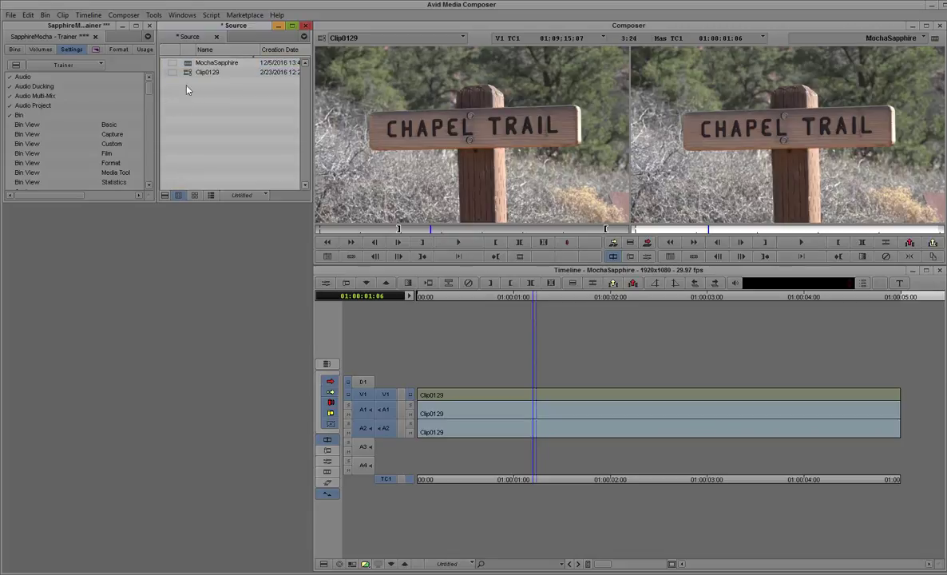
- Transcode the MochaSapphire sequence to DNxHR LB MXF on G-RAID (R:), keeping the source frame rate and converting audio to 48 kHz, 24 bit
click(187, 64)
right_click(188, 64)
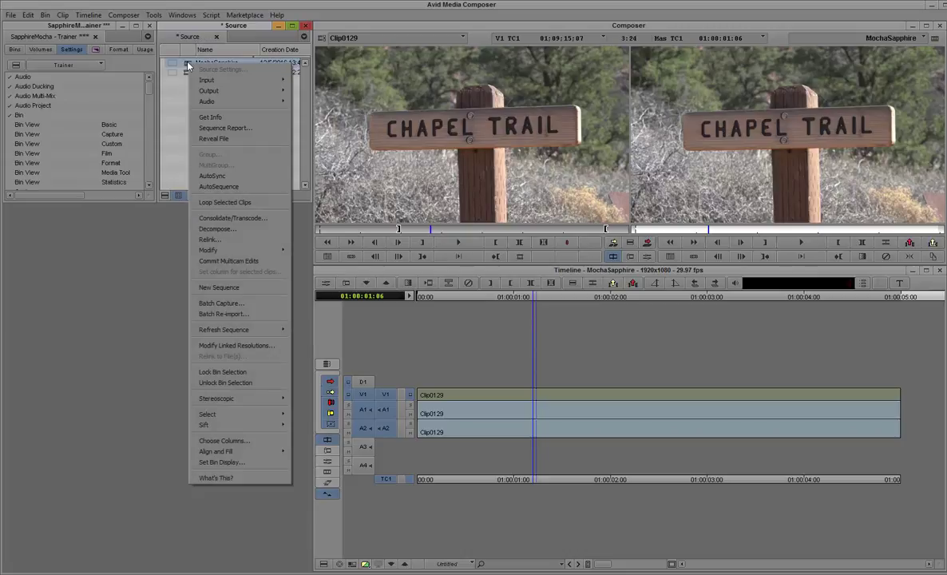
click(222, 218)
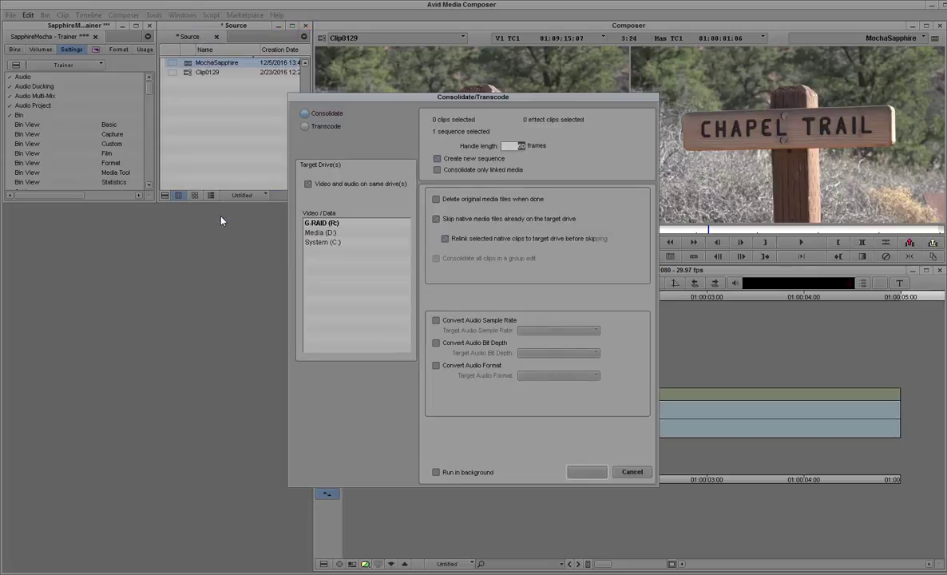
click(328, 127)
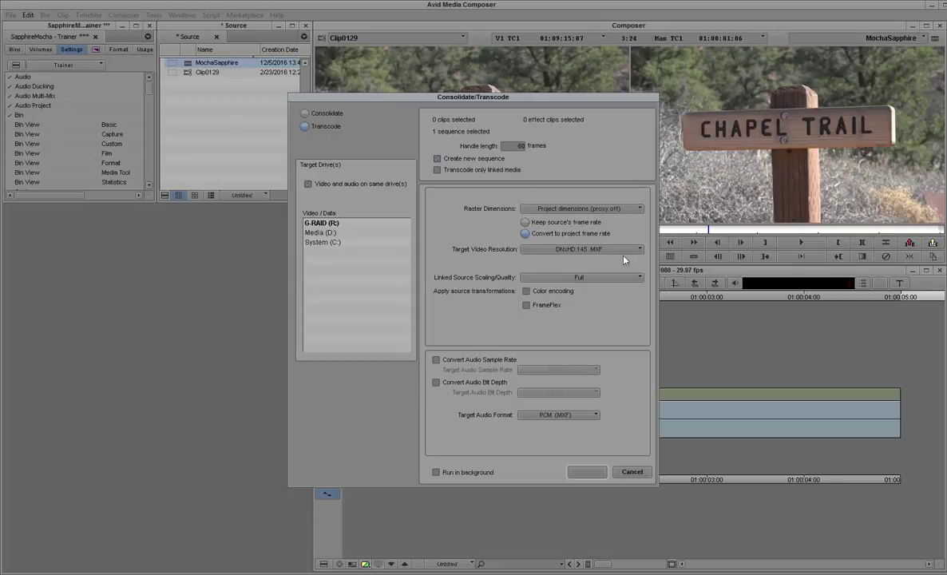
click(546, 224)
click(438, 360)
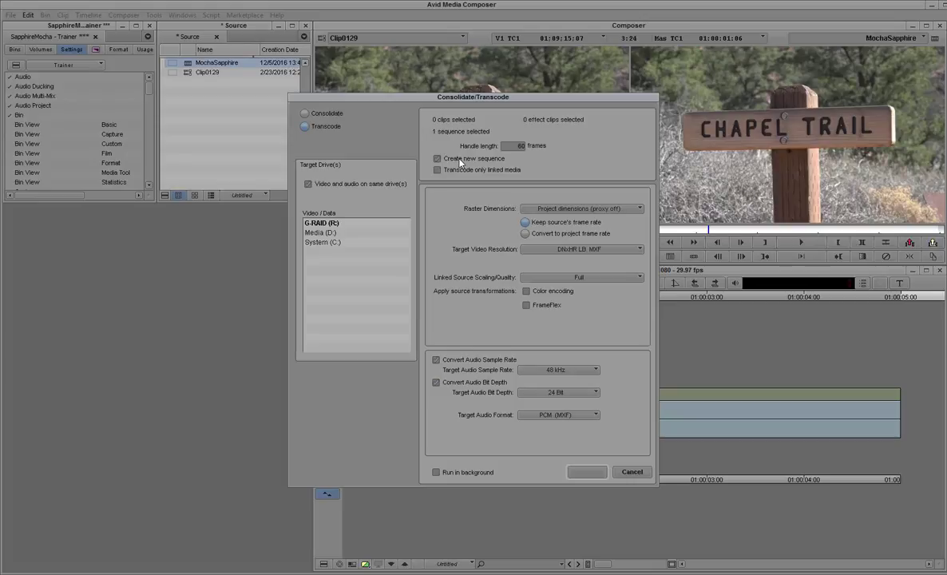
click(319, 223)
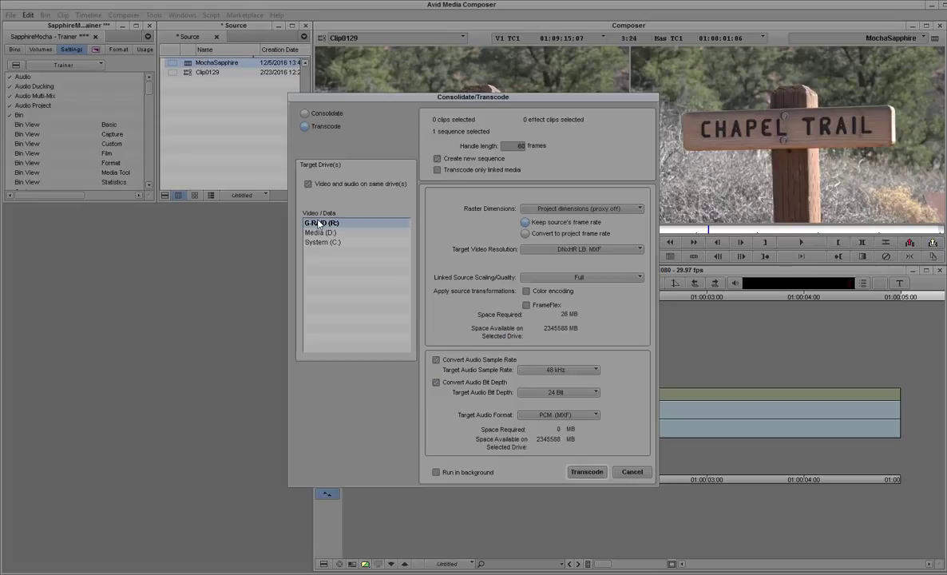
click(594, 472)
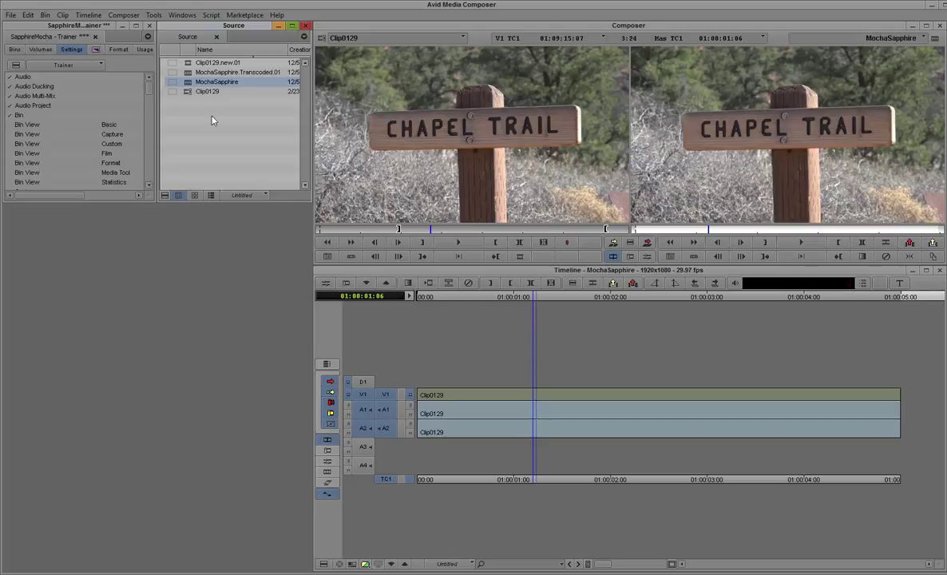
- Check the clip information of Clip0129.new.01 for its video format and close the information window
click(189, 72)
click(181, 63)
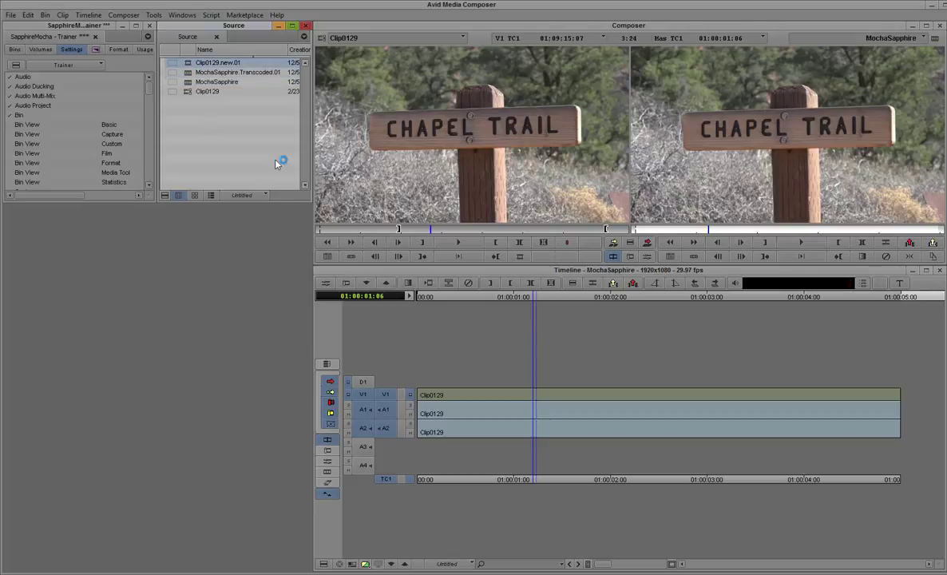
right_click(179, 63)
click(217, 112)
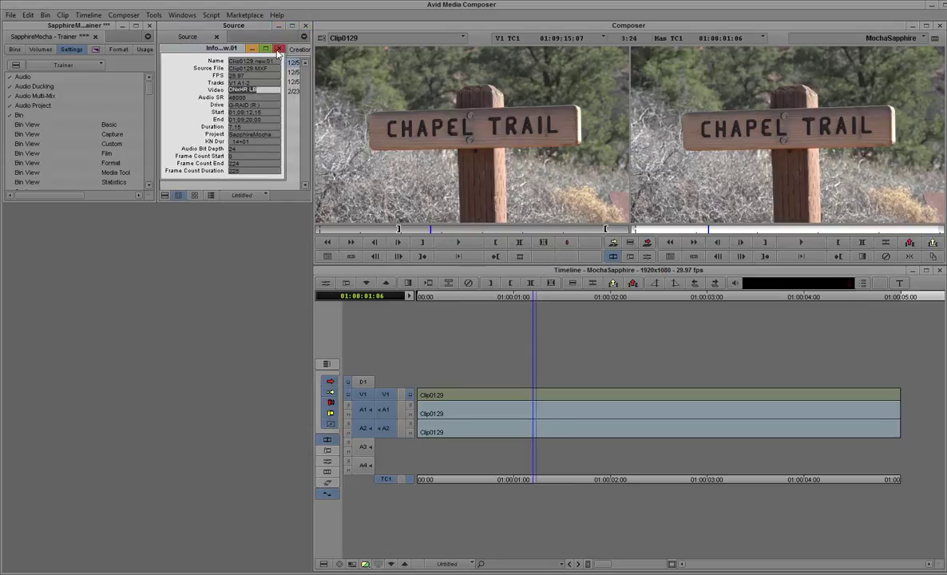
click(255, 47)
- Load the MochaSapphire.Transcoded.01 sequence into the timeline with the playhead at its start
double_click(188, 73)
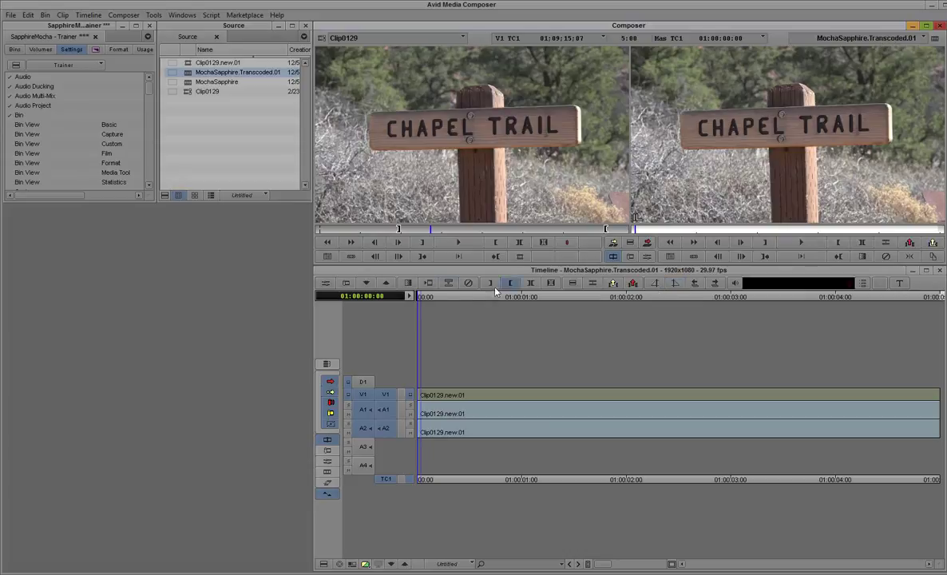
drag(417, 297, 417, 349)
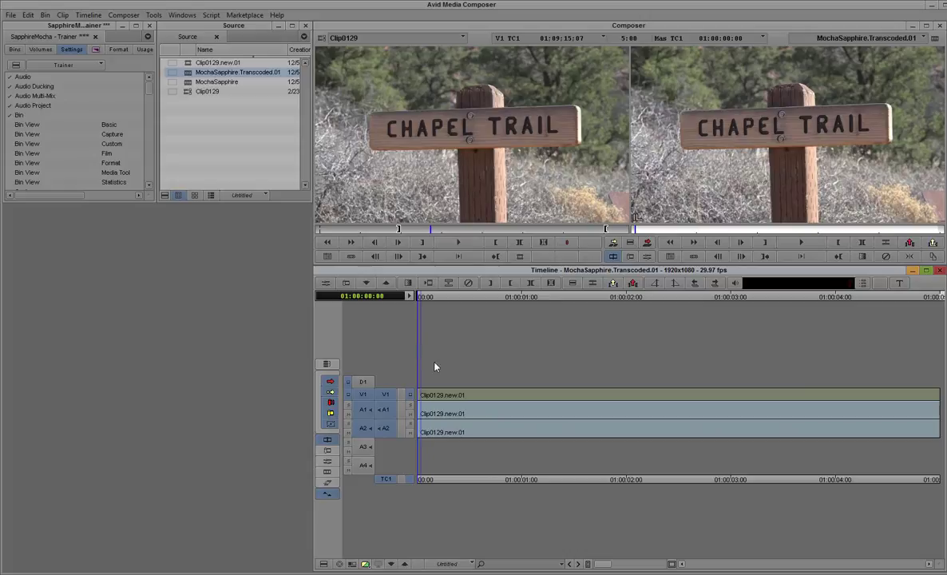
- Create a new bin named Offline and dock it as a tab beside the Source bin
click(14, 48)
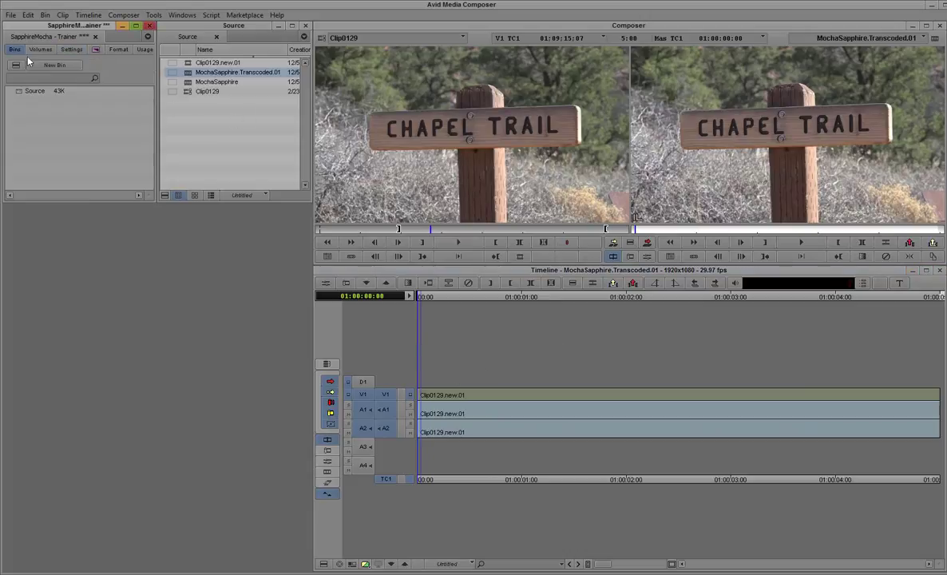
right_click(21, 97)
click(45, 126)
text(0)
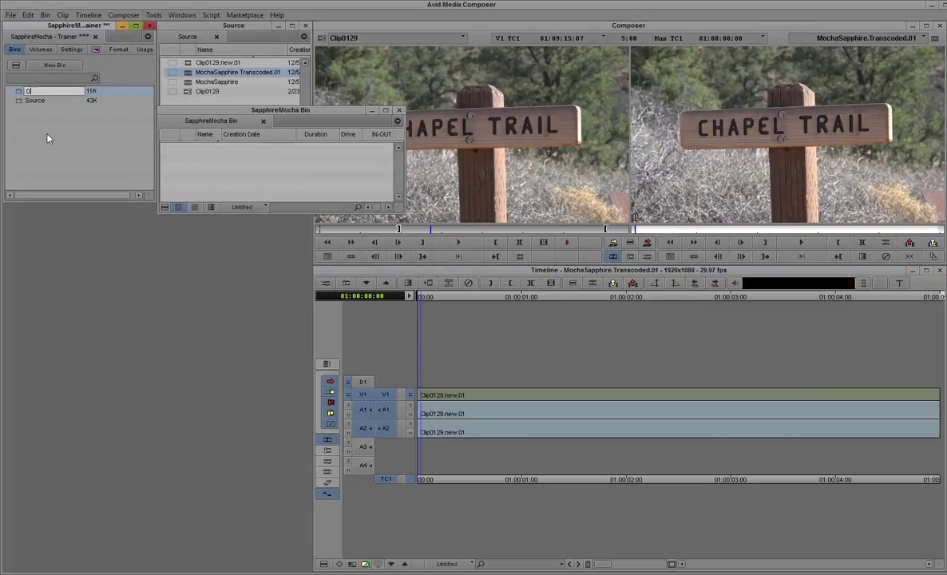
key(Return)
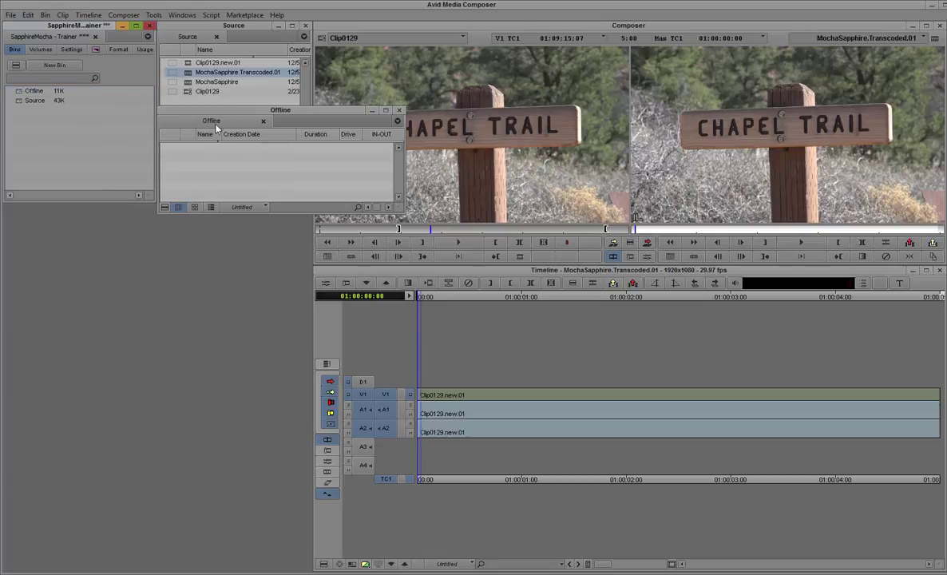
drag(215, 128, 217, 31)
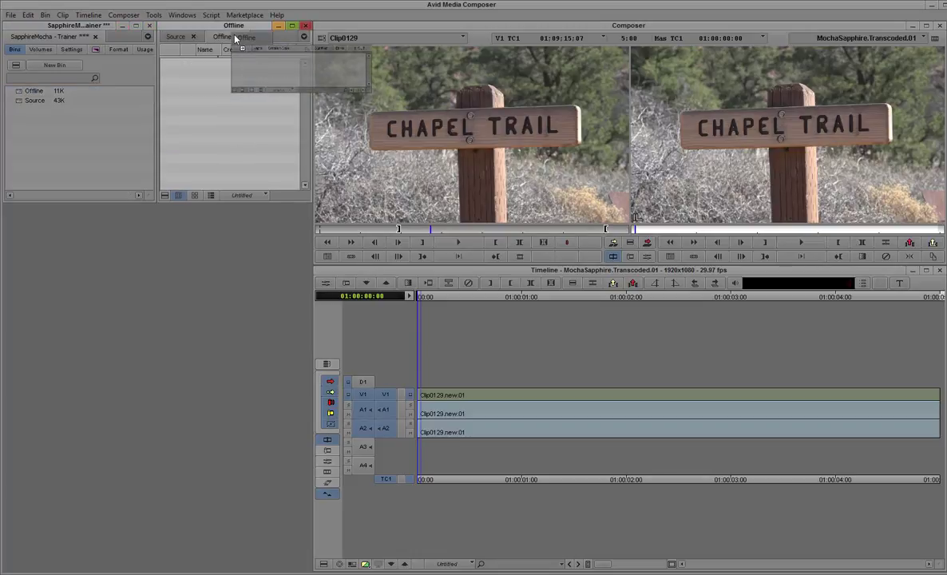
- Move MochaSapphire.Transcoded.01 and Clip0129.new.01 from the Source bin into the Offline bin
click(182, 40)
shift+click(188, 63)
drag(188, 64, 217, 36)
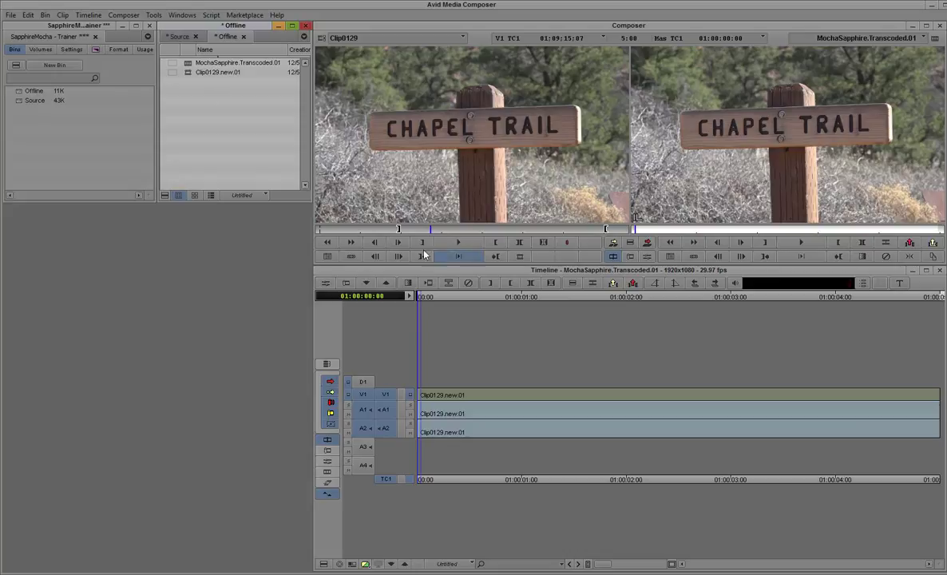
- Add a new video track V2 to the transcoded sequence
right_click(508, 347)
mouse_move(572, 68)
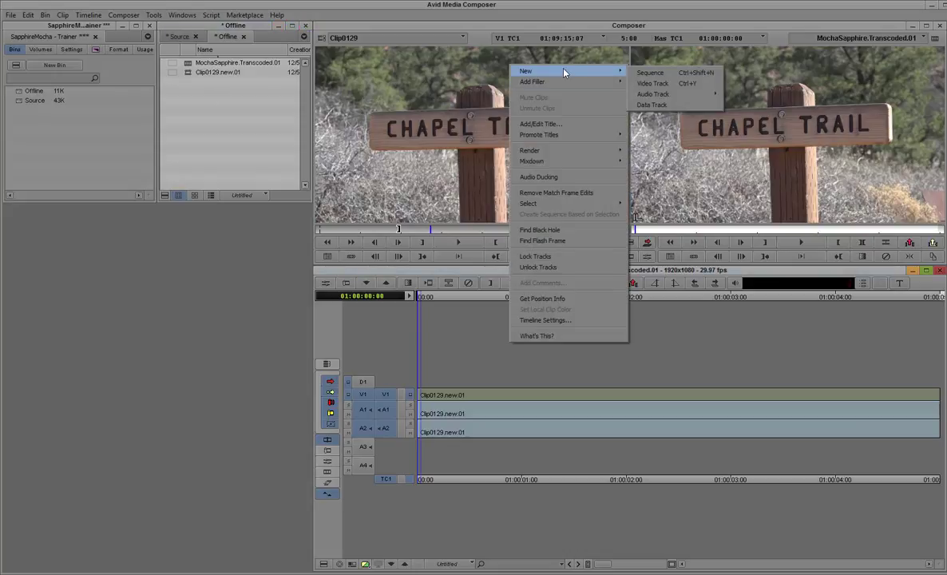
click(646, 81)
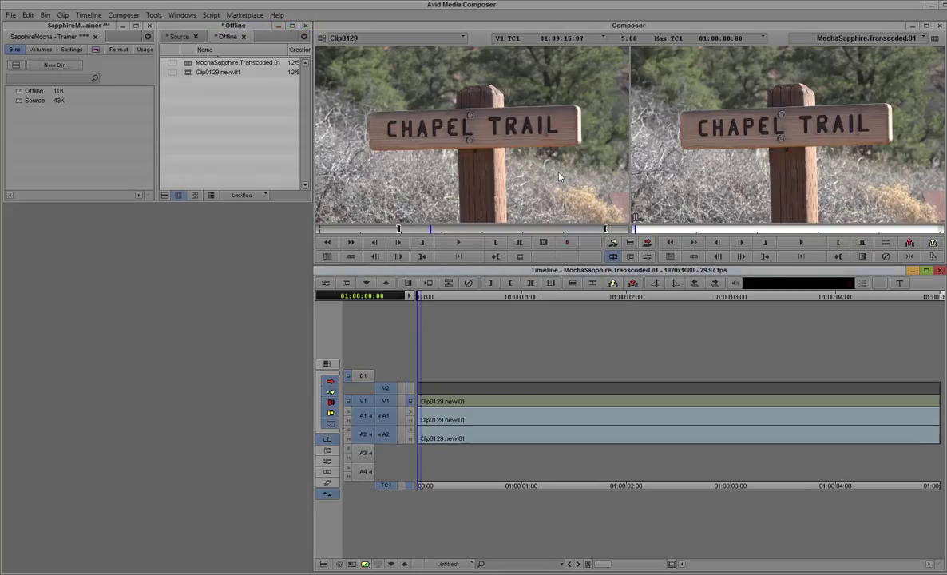
click(428, 401)
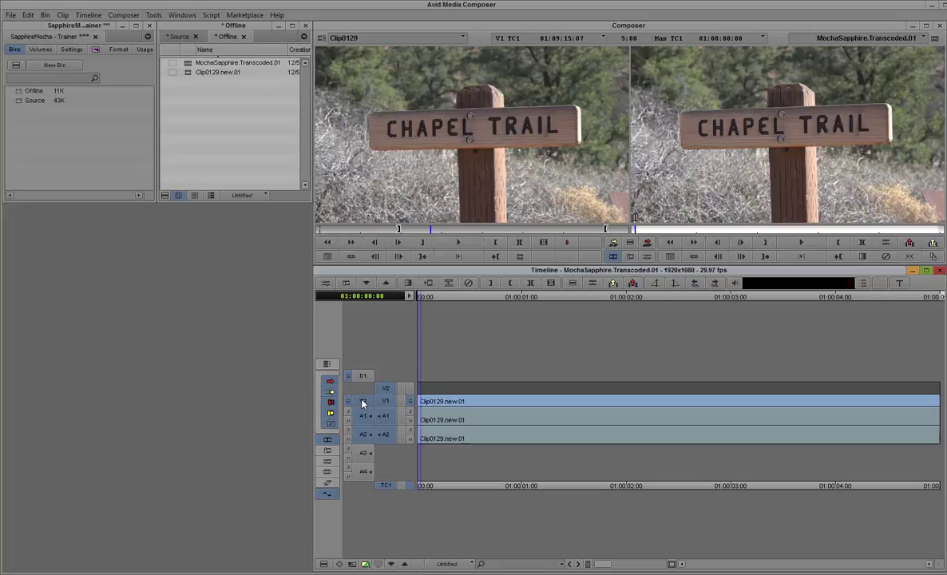
- Load Clip0129.new.01 as the source, patched from V1 to V2, and match frame it to the sequence's first frame
double_click(188, 73)
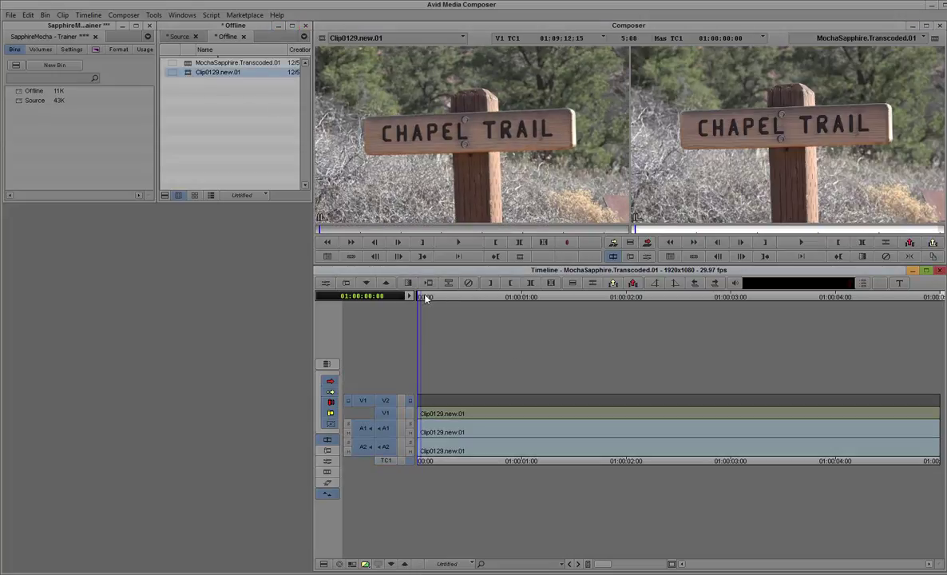
drag(572, 284, 574, 309)
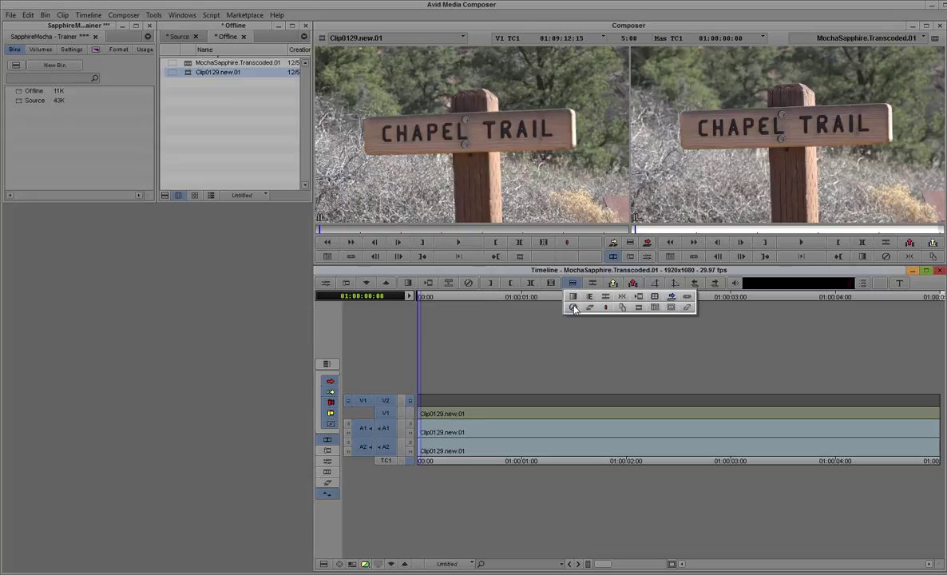
click(638, 308)
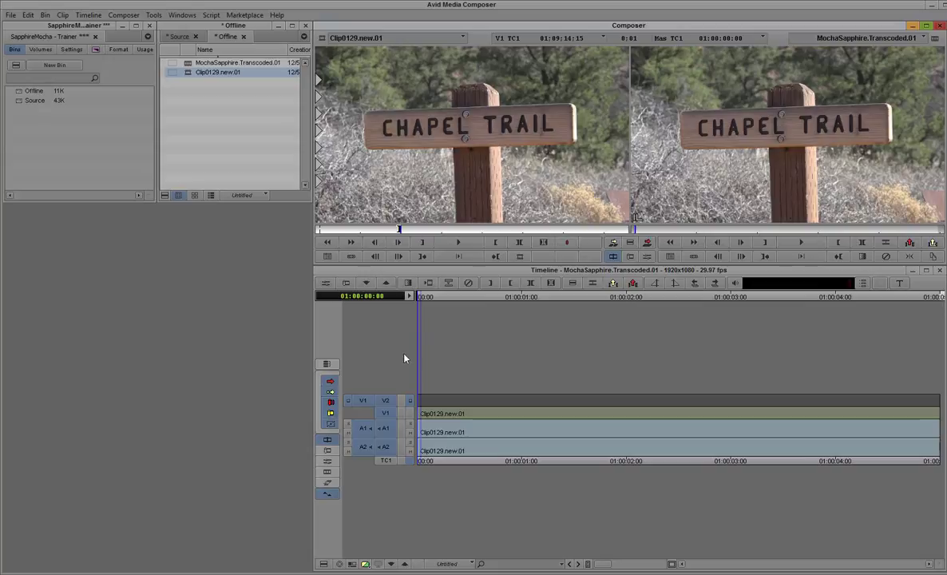
- Disable source and record audio tracks A1 and A2 and place Clip0129.new.01 on V2 from the sequence start
click(385, 429)
click(386, 449)
click(364, 447)
click(364, 431)
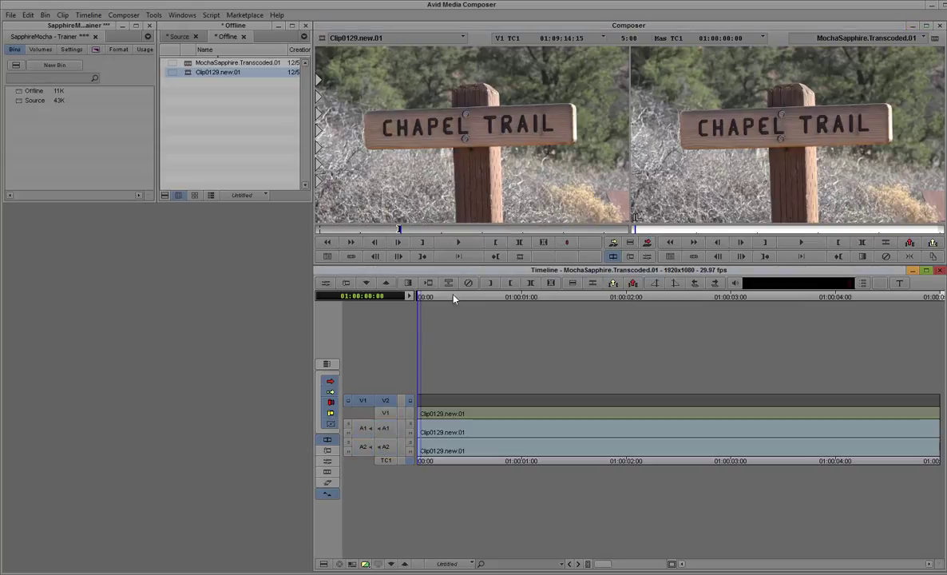
drag(453, 185, 435, 378)
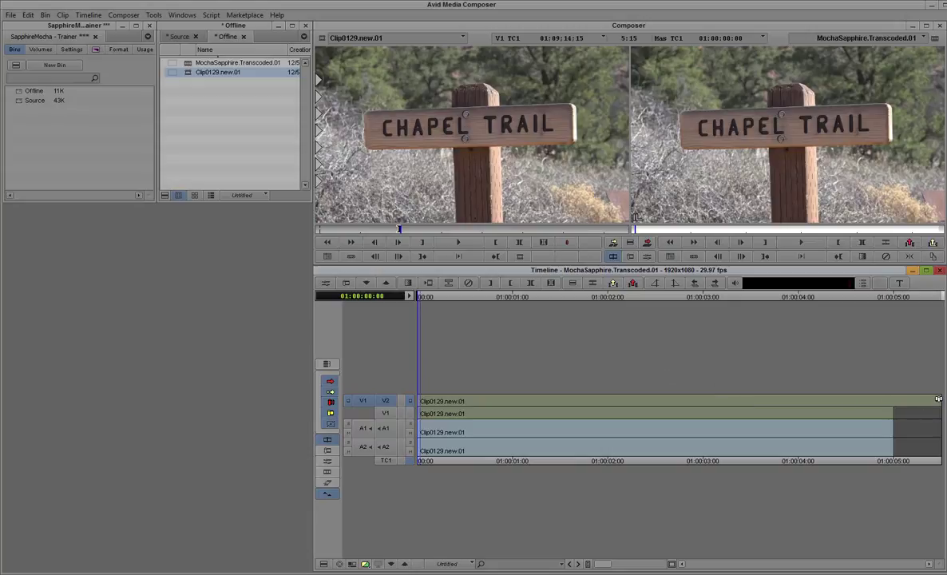
- Trim the V2 clip's tail by 15 frames to end with the V1 clip, and return the playhead to the sequence start
click(922, 403)
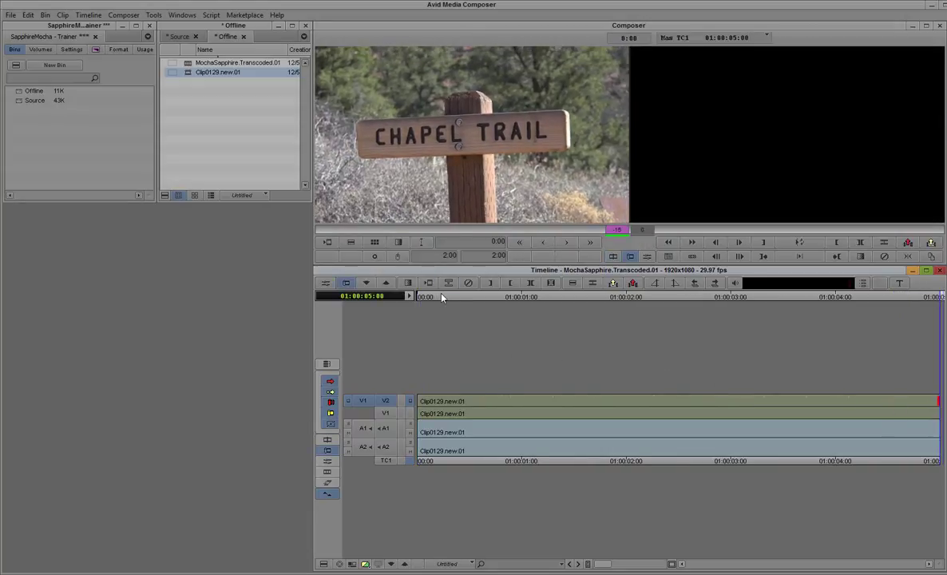
drag(443, 297, 564, 297)
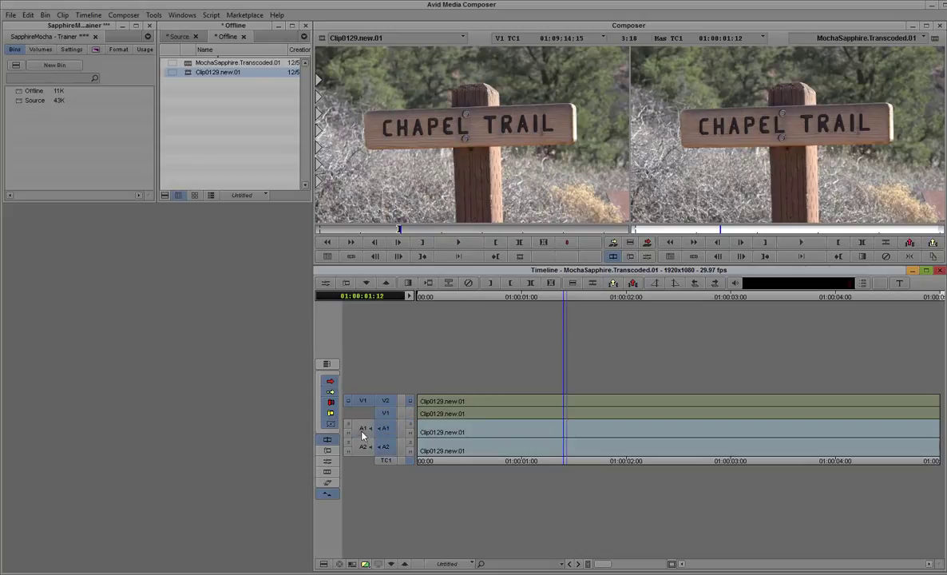
drag(565, 316, 421, 314)
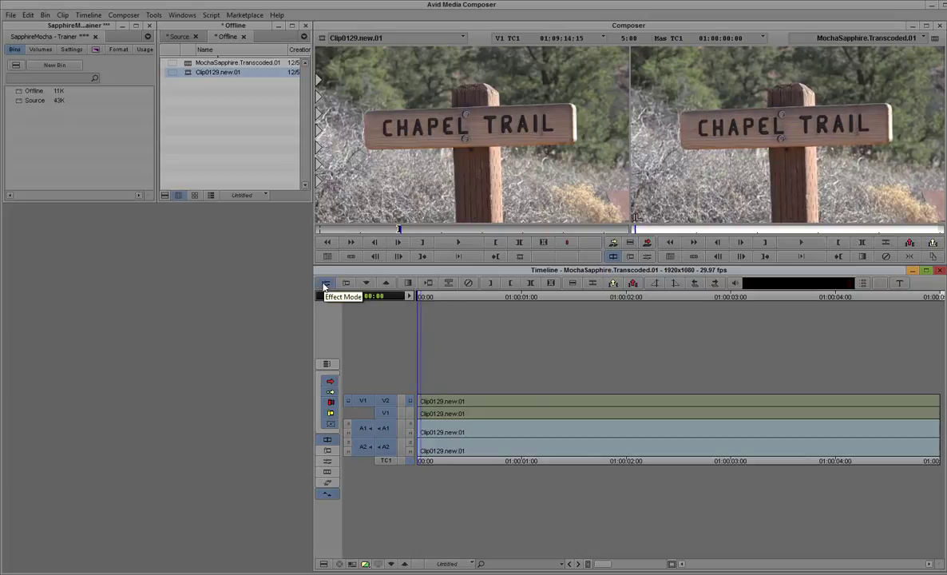
- Enter effect editing, find the mocha Pro effect by searching for mocha, and apply it to Clip0129.new.01 on V1
click(325, 282)
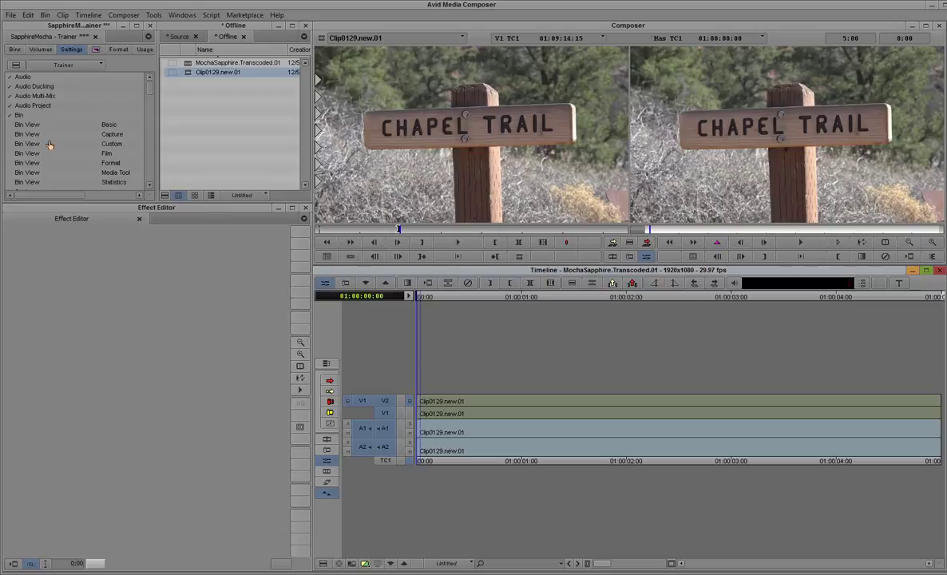
click(95, 49)
click(30, 77)
text(mocha)
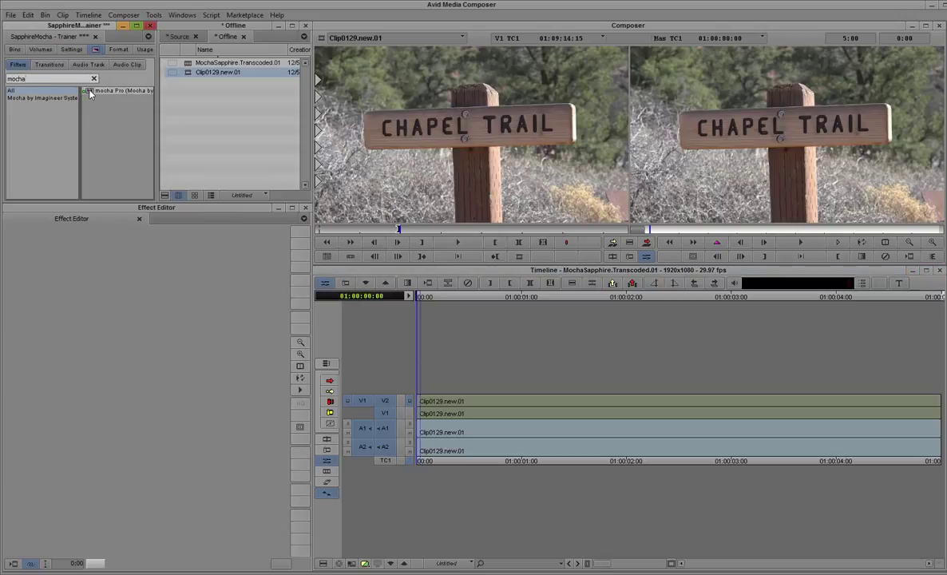
drag(89, 90, 236, 237)
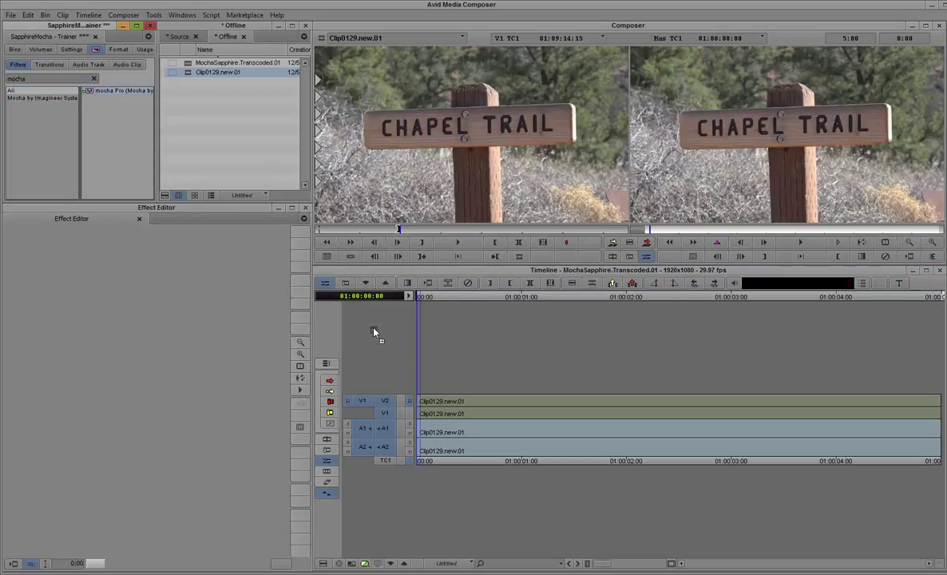
drag(373, 332, 451, 415)
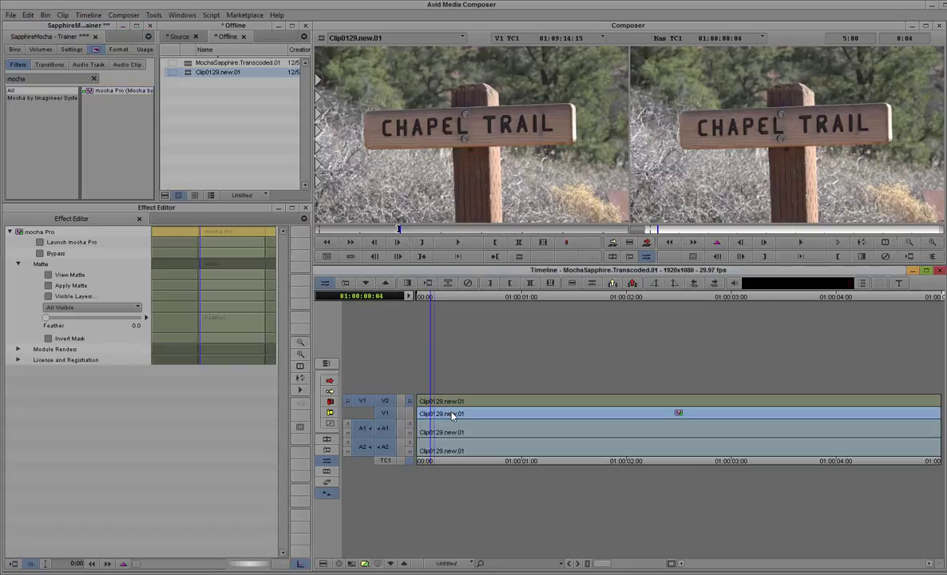
- Launch mocha Pro from the V1 effect, declining proxy-resolution tracking and relaunching it at full video quality
click(40, 242)
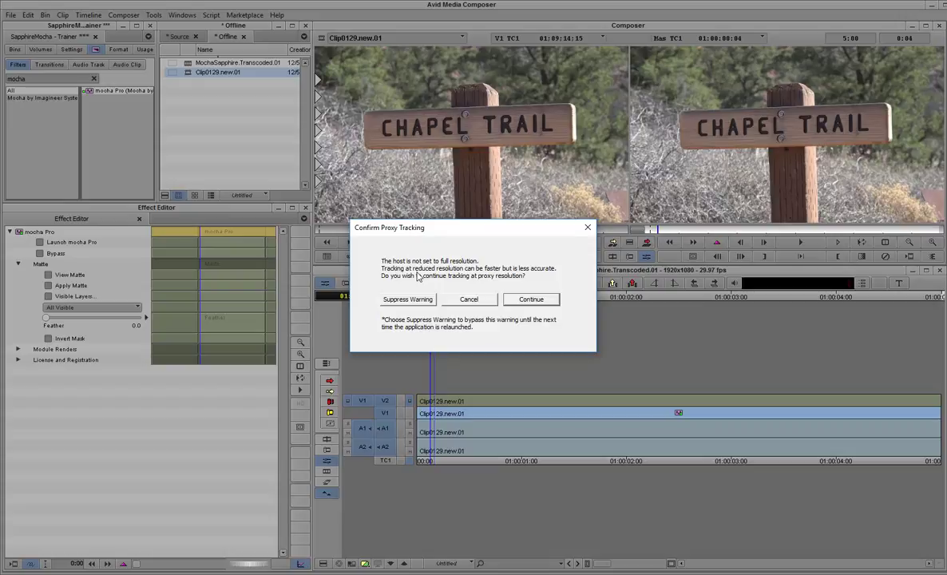
click(489, 299)
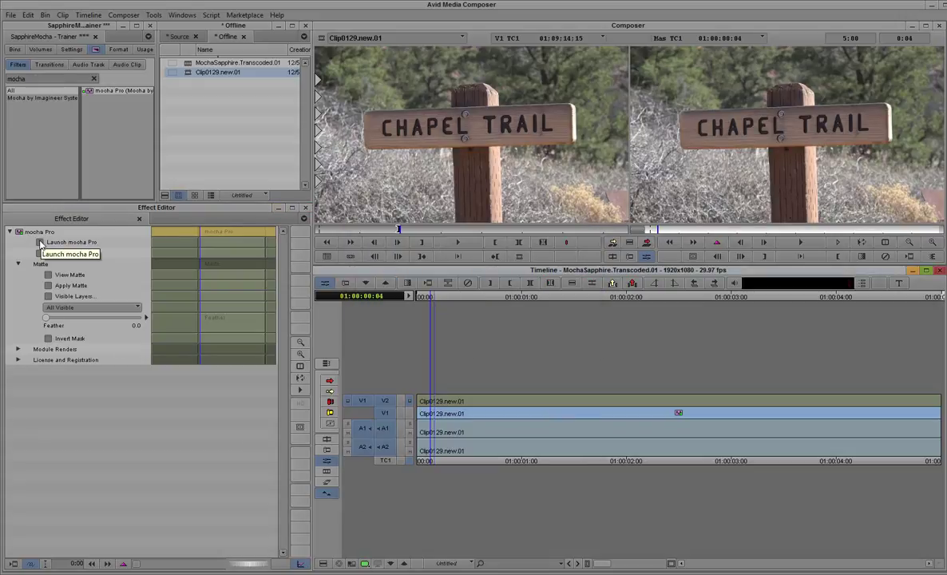
click(40, 243)
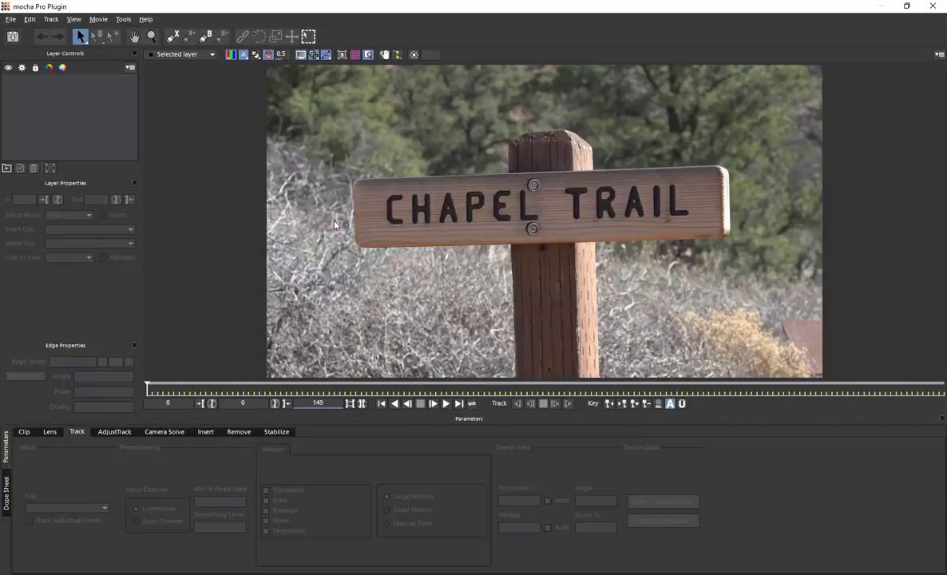
- Draw a closed four-point X-spline tightly around the CHAPEL TRAIL lettering on the first frame
click(171, 38)
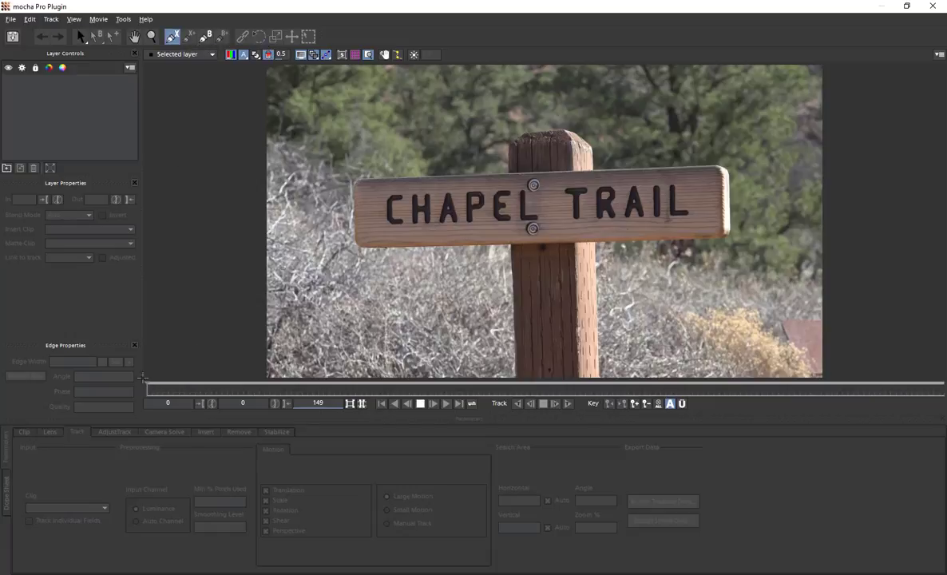
click(387, 170)
click(369, 239)
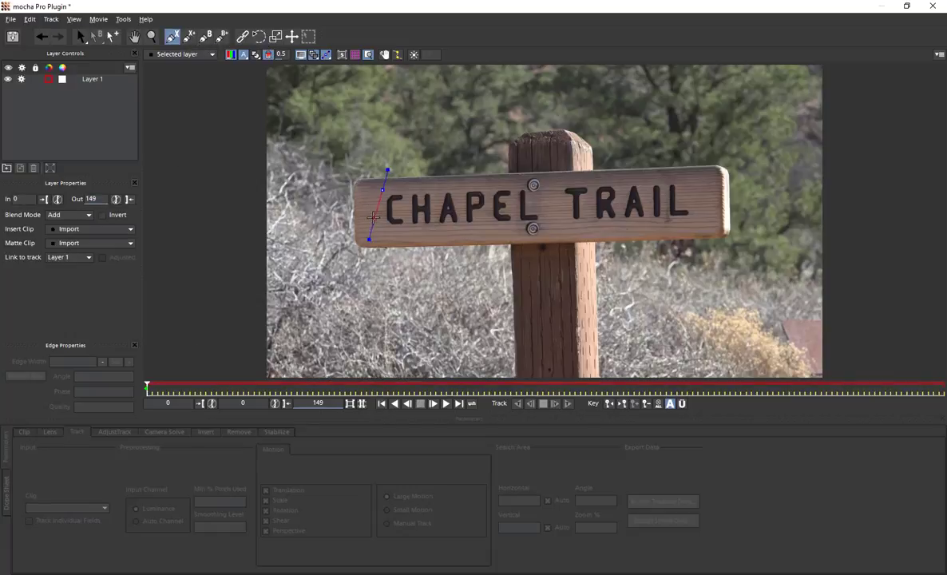
click(381, 227)
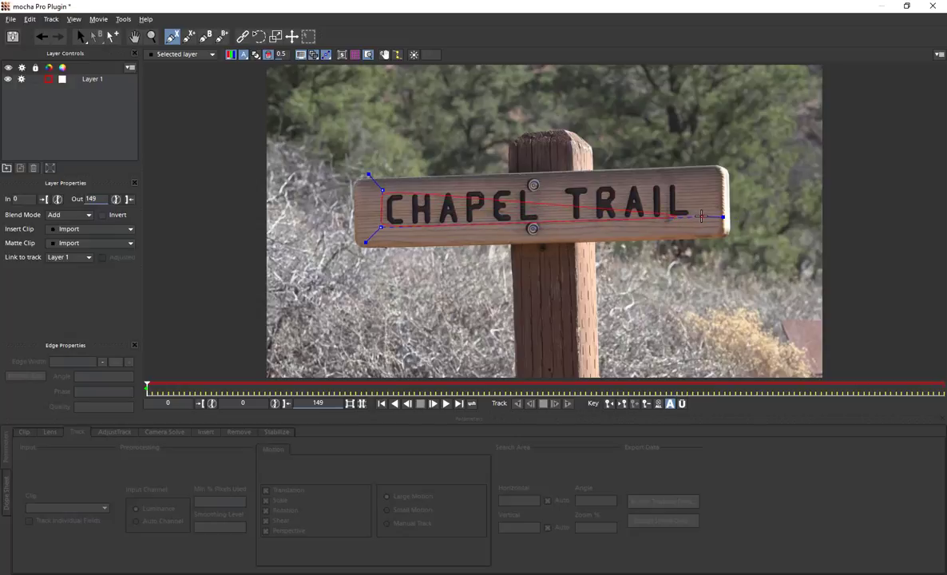
click(700, 217)
right_click(694, 179)
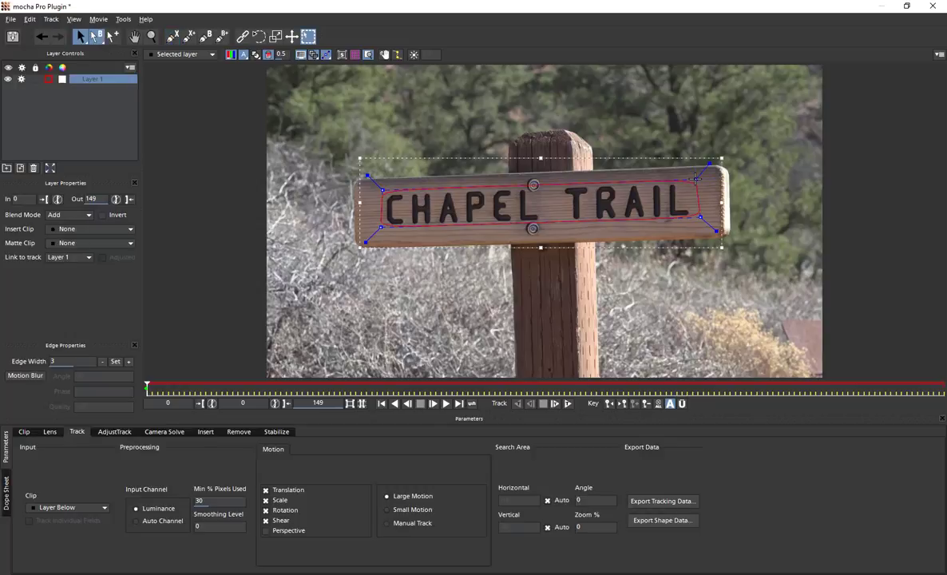
- Select all points of the lettering spline and pull the handles outward to sharpen its four corners
right_click(696, 180)
mouse_move(716, 200)
click(775, 202)
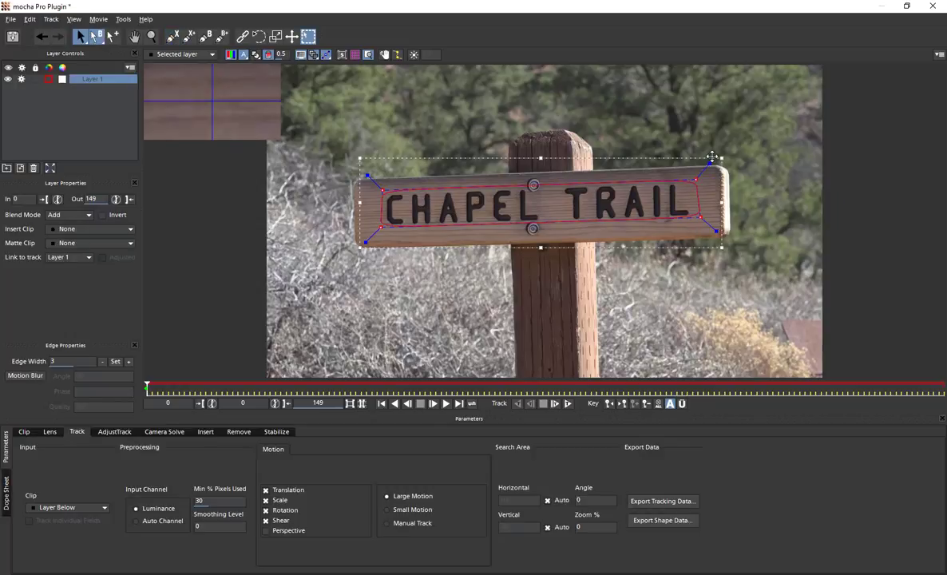
drag(709, 164, 713, 160)
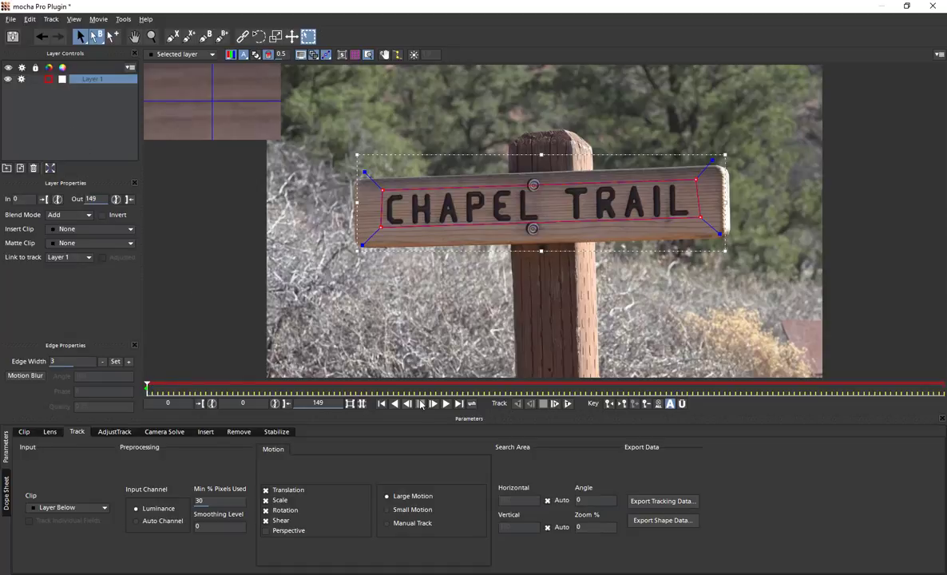
- Track Layer 1 forward through frame 149 and return to the first frame
click(568, 404)
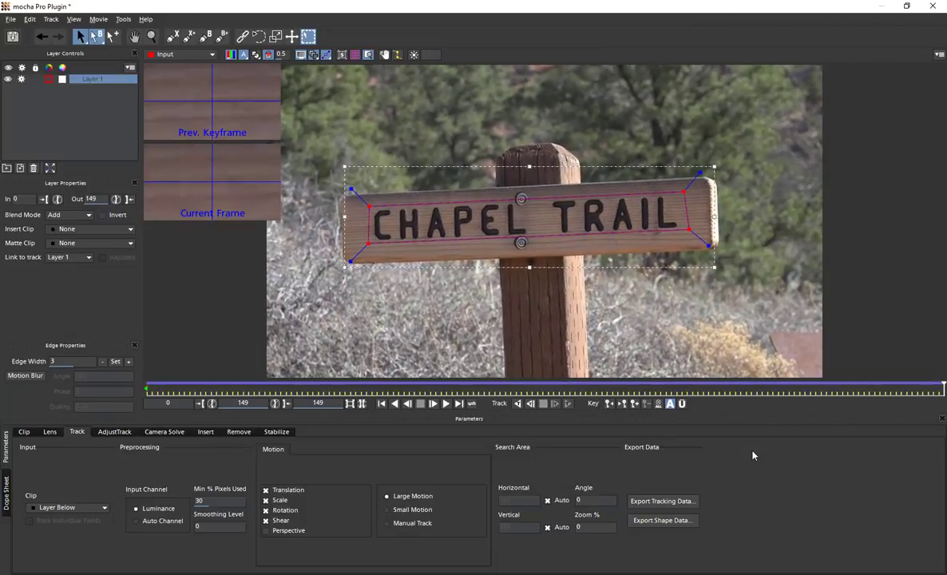
drag(943, 388, 144, 361)
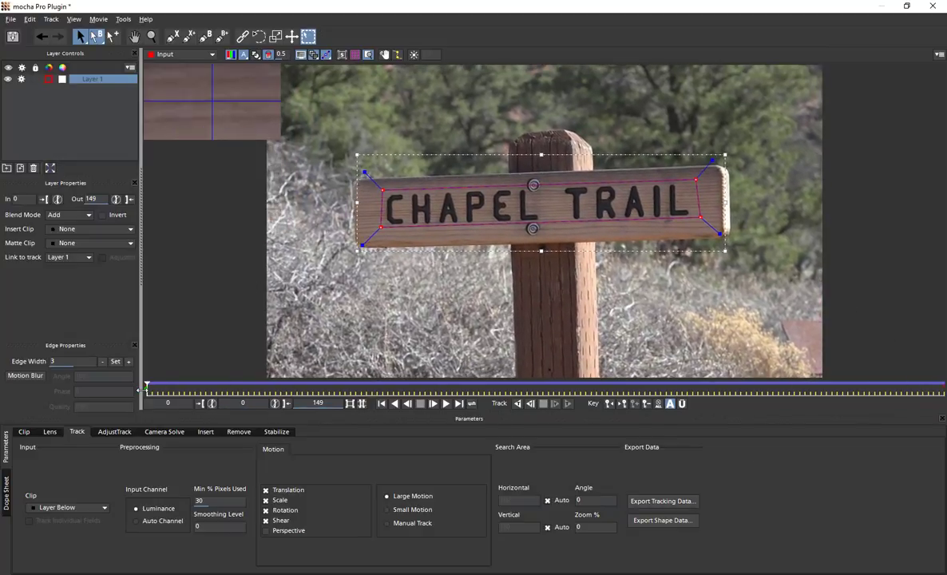
- Hide Layer 1 and draw a second four-point X-spline around the corners of the whole sign board
click(8, 80)
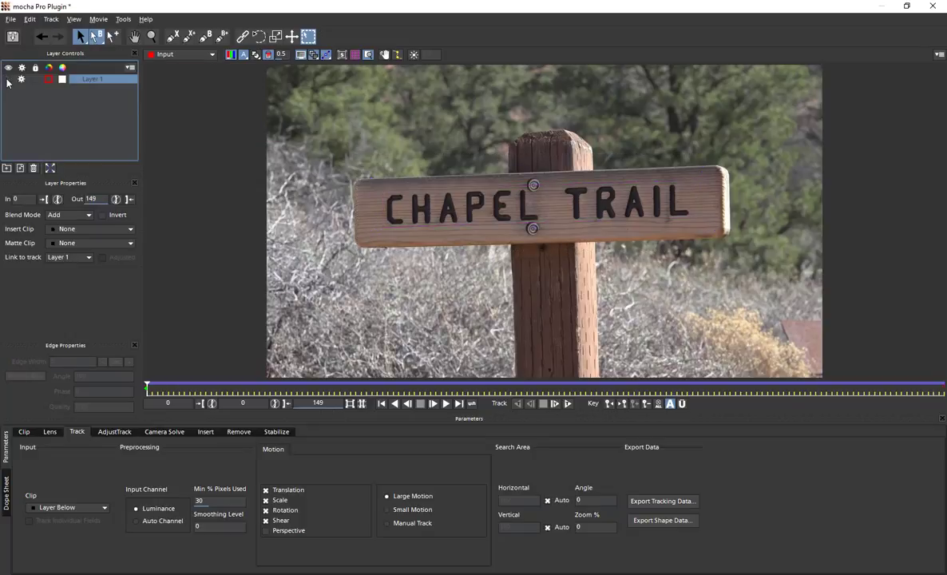
click(173, 36)
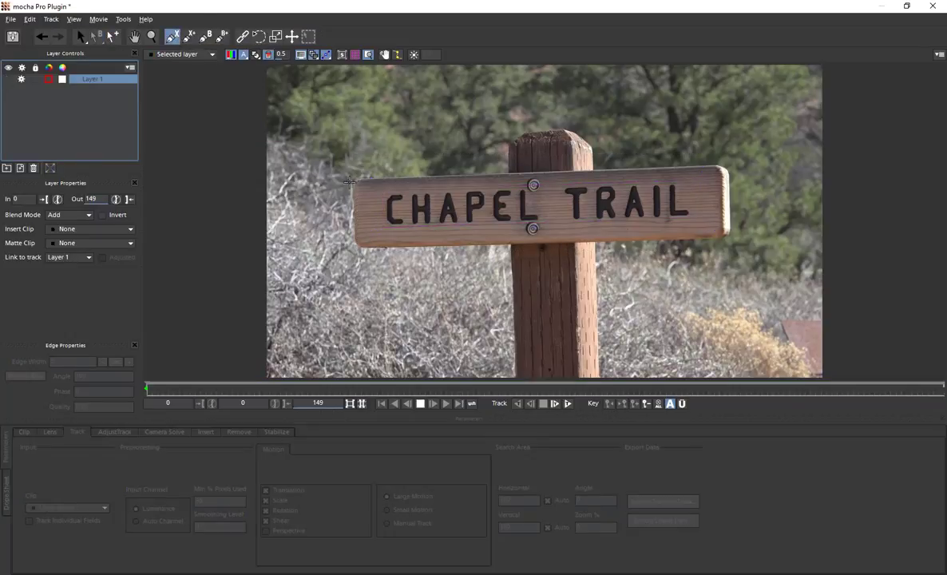
click(353, 181)
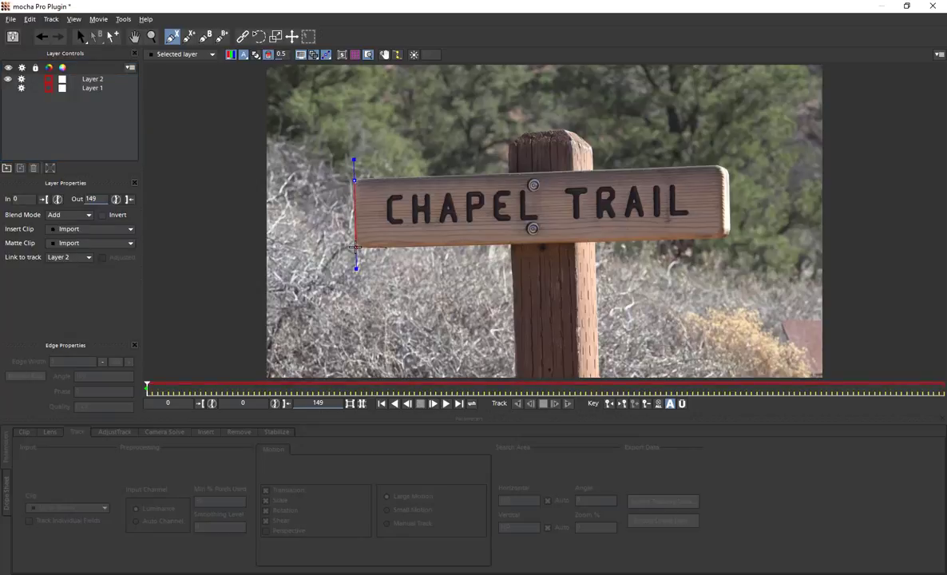
click(355, 246)
click(723, 236)
click(721, 165)
right_click(721, 166)
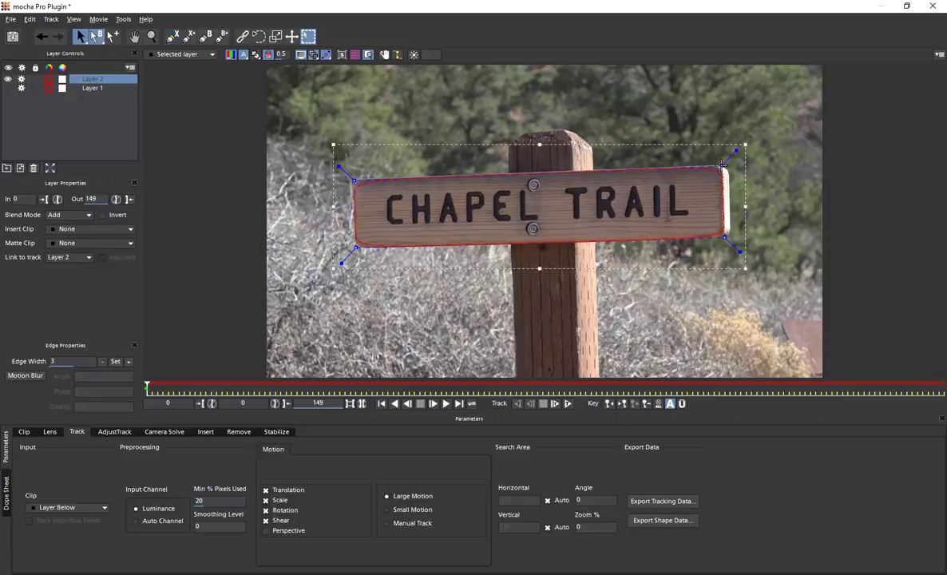
- Select all points of the sign board spline and pull the handles outward to sharpen its corners
right_click(722, 168)
mouse_move(744, 182)
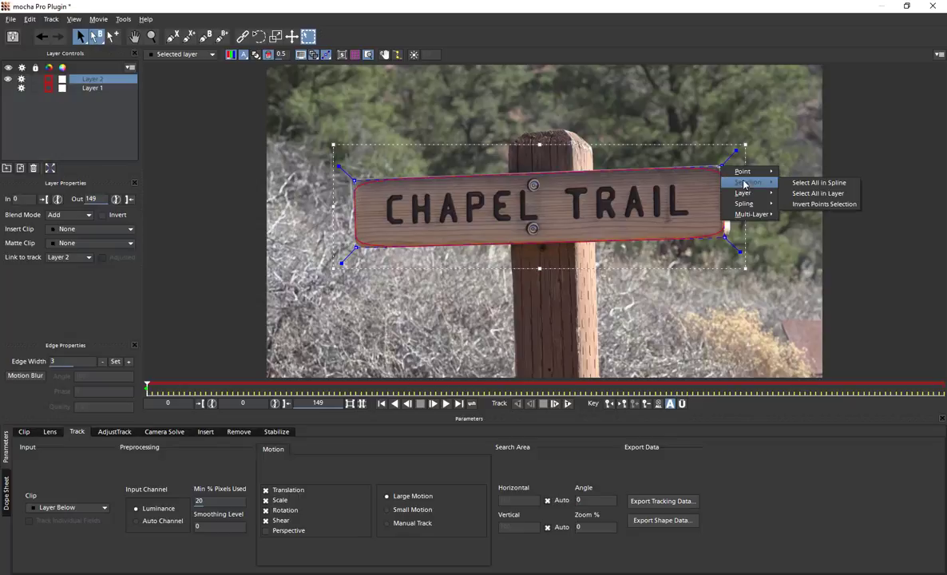
click(791, 184)
mouse_move(736, 150)
mouse_down()
mouse_move(728, 160)
mouse_move(739, 151)
mouse_up()
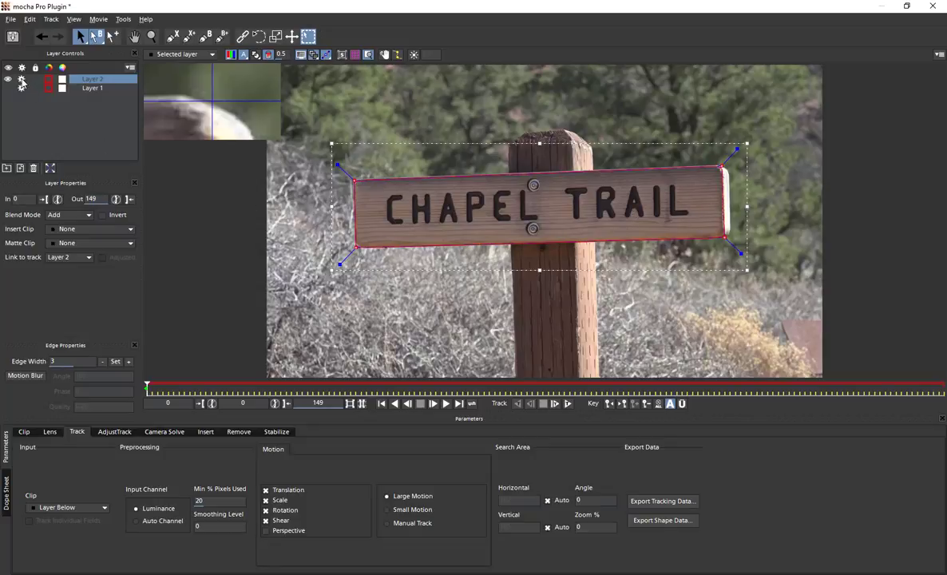
- Turn off track processing for Layer 2 and link it to Layer 1's track
click(150, 389)
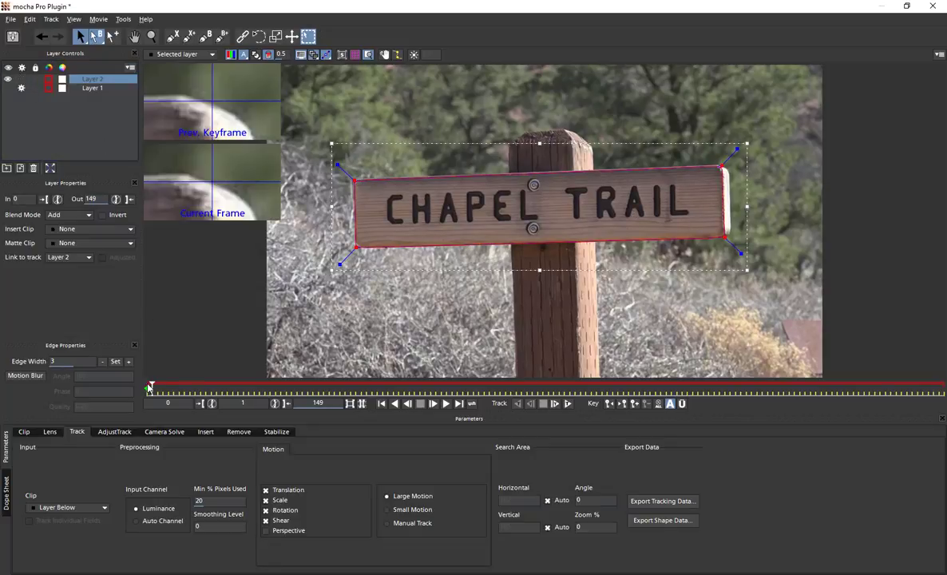
click(147, 389)
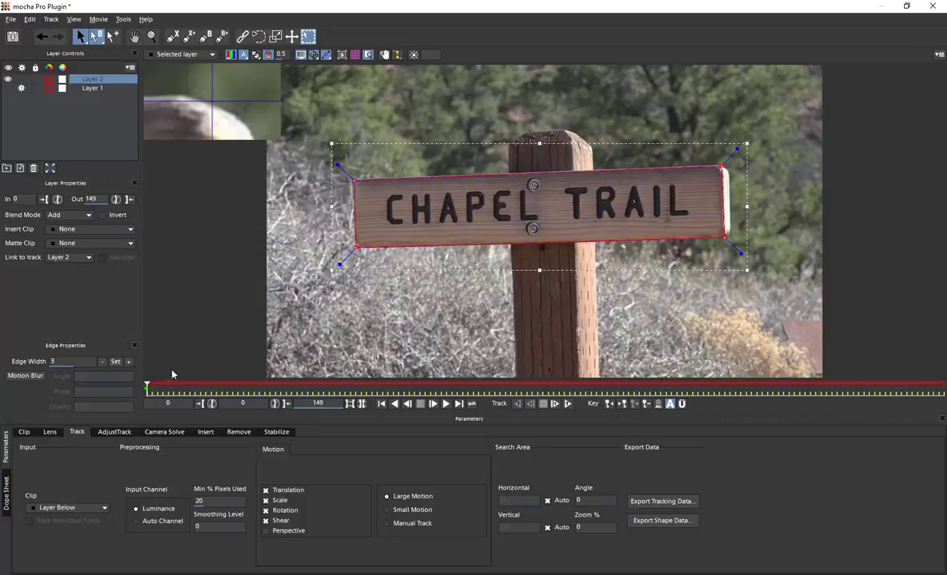
click(92, 81)
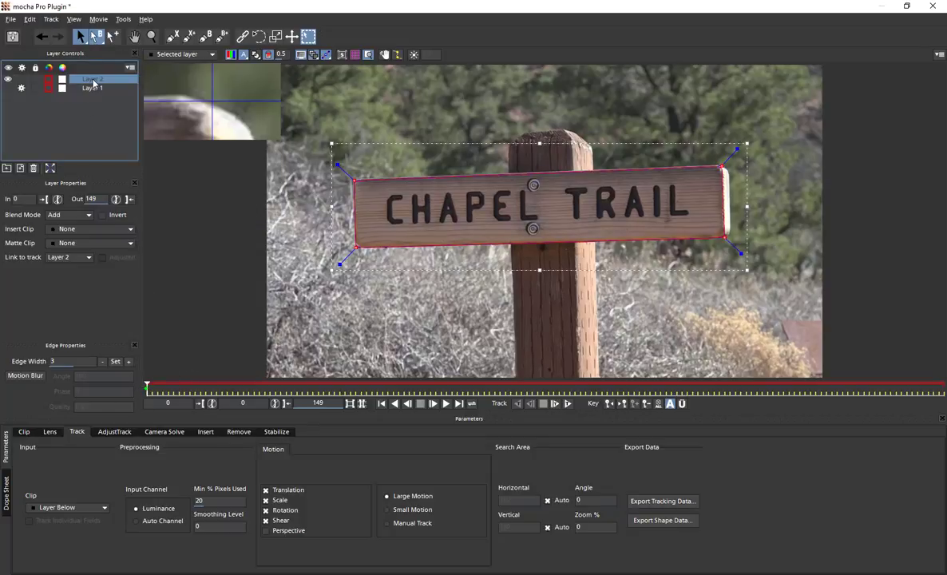
click(88, 257)
click(69, 282)
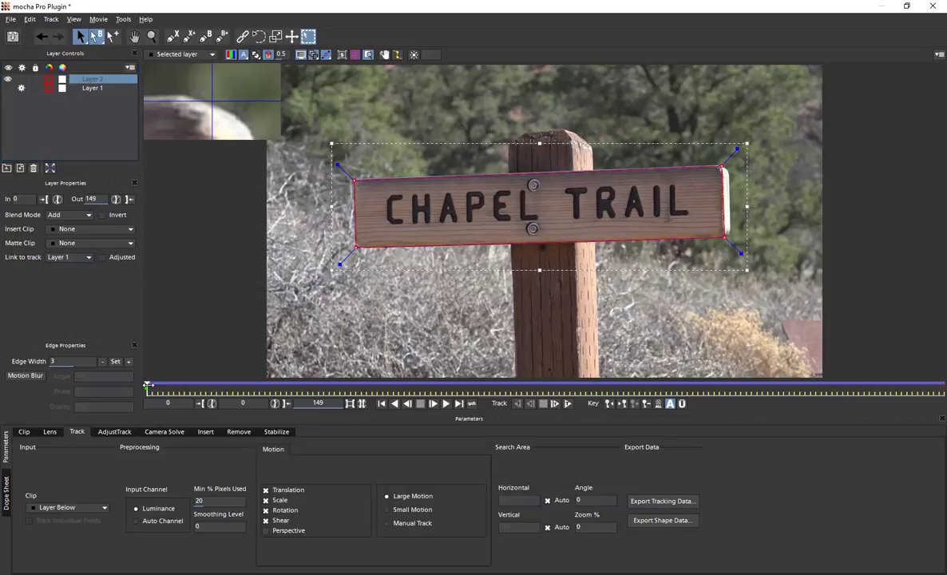
- Scrub the linked sign board shape back to the first frame, and close mocha Pro, saving the project changes
mouse_move(148, 385)
mouse_down()
mouse_move(889, 404)
mouse_move(807, 393)
mouse_move(147, 394)
mouse_up()
click(931, 6)
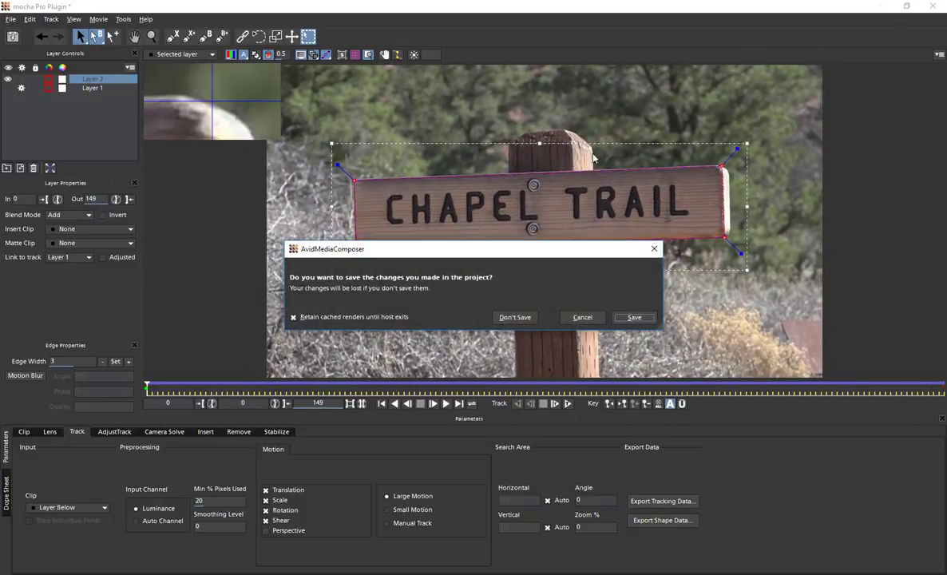
click(633, 317)
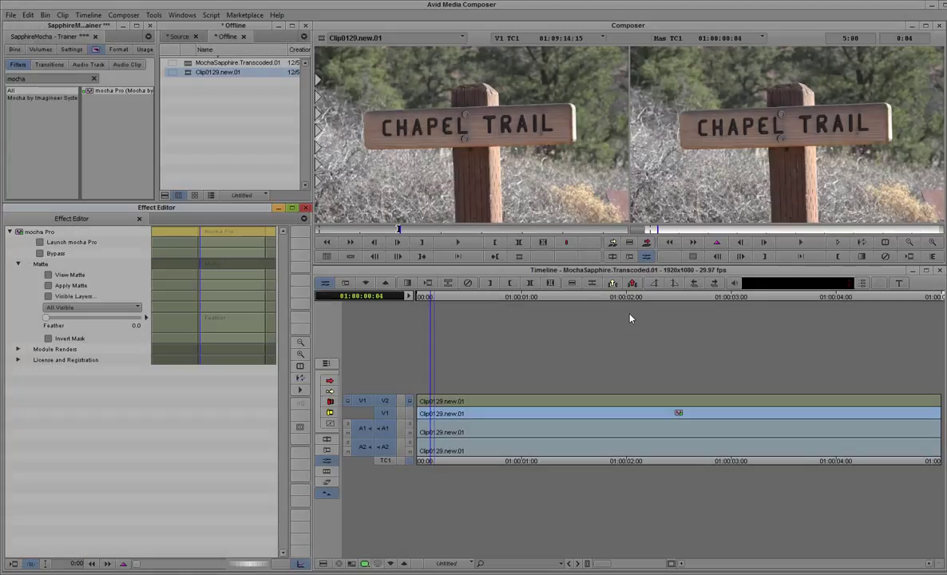
- Monitor track V1, view the mocha Pro matte, and scrub the sequence back to its start
click(408, 414)
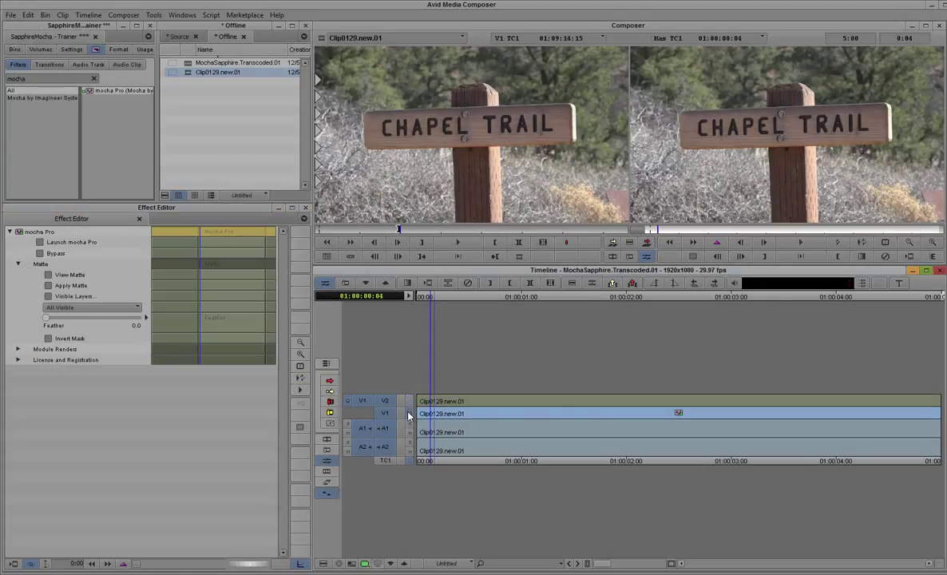
click(48, 275)
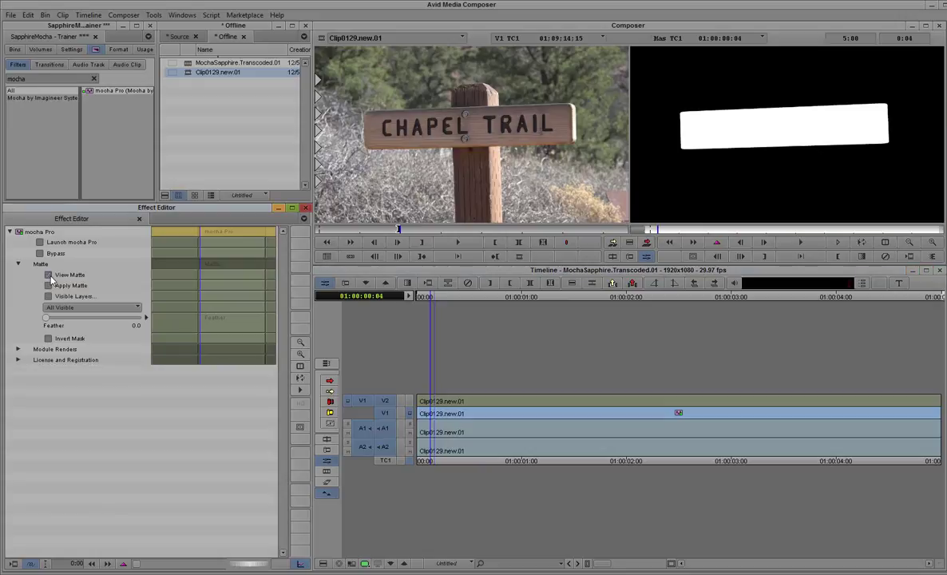
drag(687, 230, 639, 233)
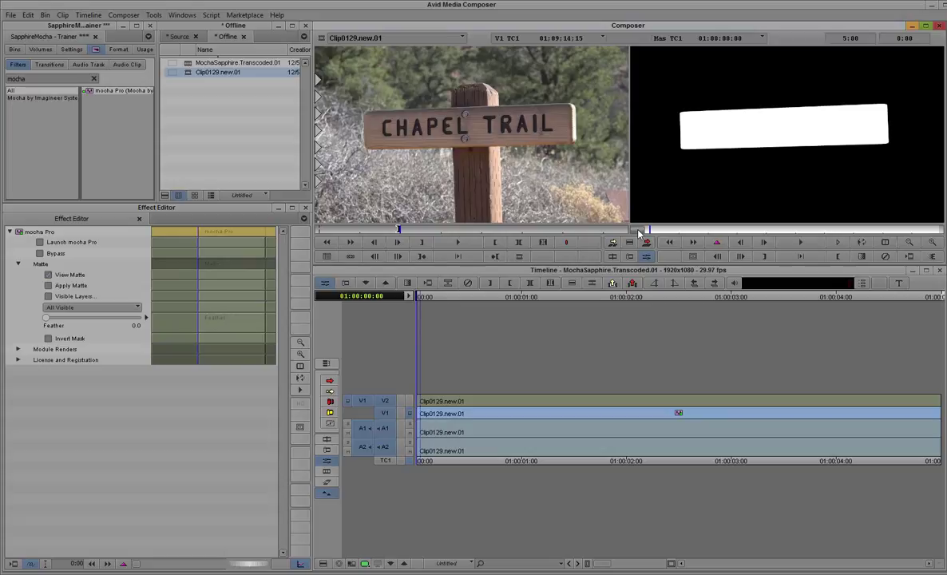
- Try inverting the mask and feathering the matte, restoring both settings
click(49, 340)
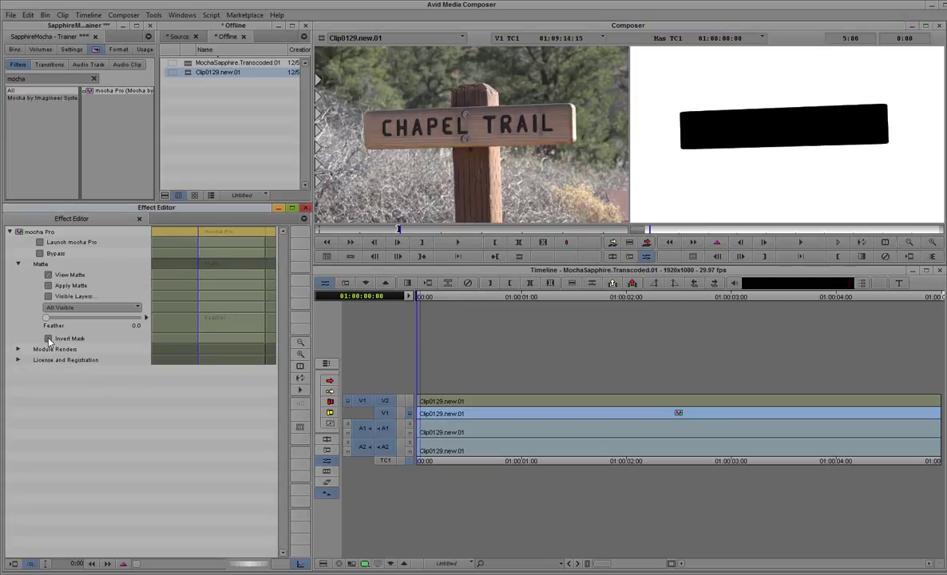
click(48, 339)
mouse_move(47, 319)
mouse_down()
mouse_move(60, 319)
mouse_move(34, 317)
mouse_up()
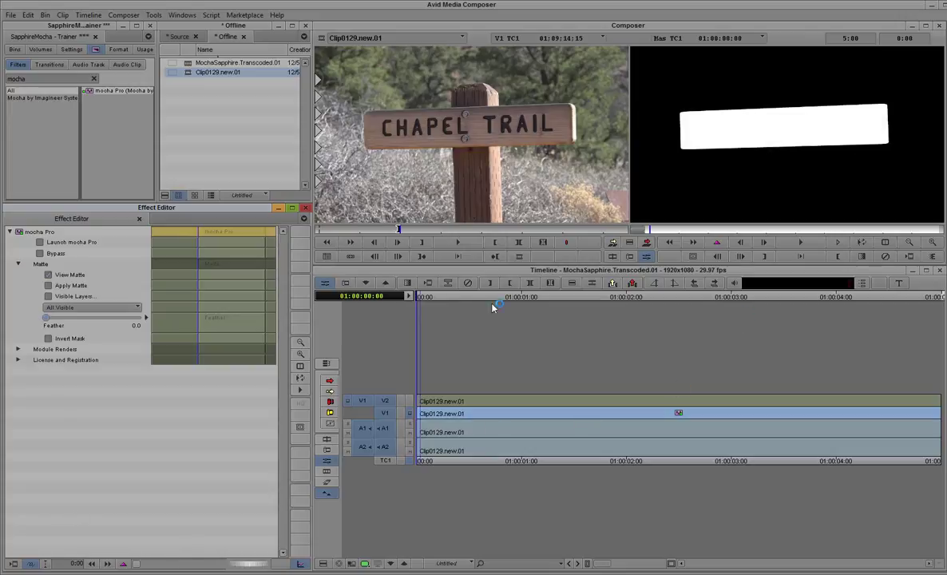
- Monitor track V2, find the S_Effect filter in the effect palette, and apply it to the V2 clip
click(409, 401)
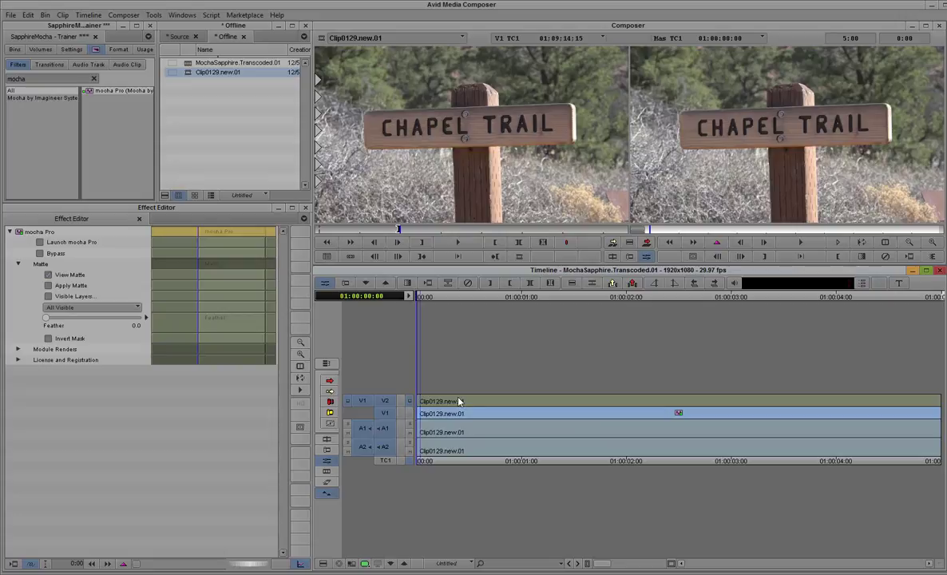
click(94, 78)
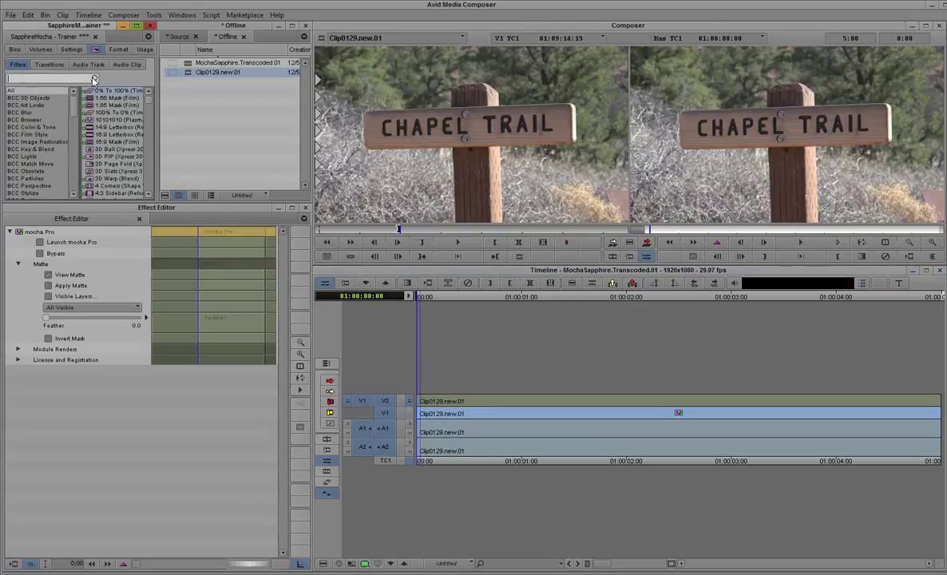
text(s_effect)
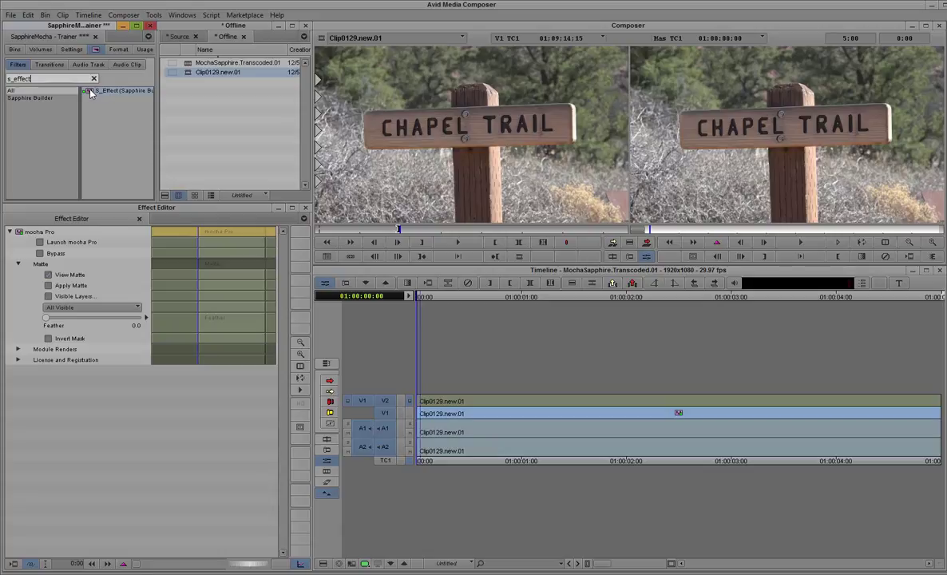
drag(90, 93, 494, 399)
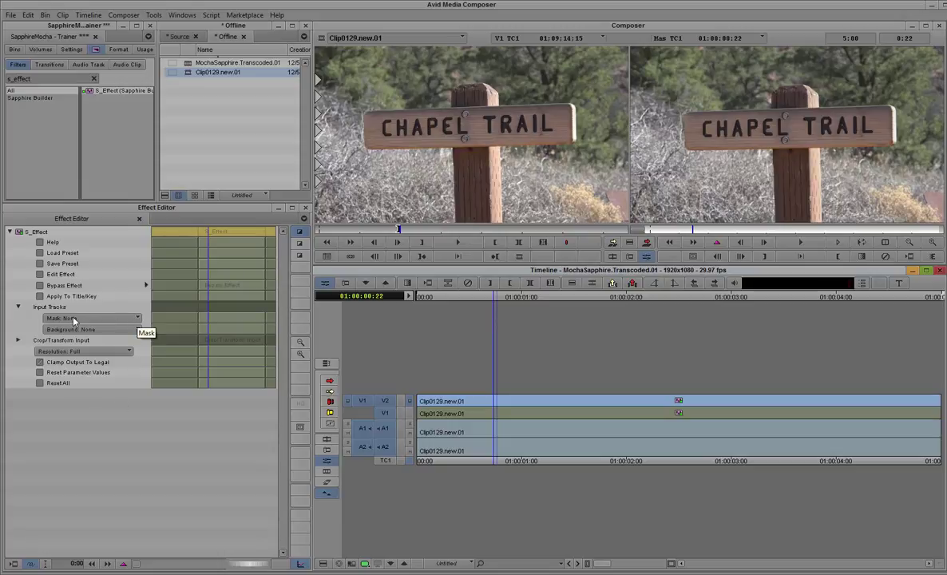
- Set the S_Effect mask input to 1 track below, and open the effect in the Sapphire Effect Builder
click(108, 320)
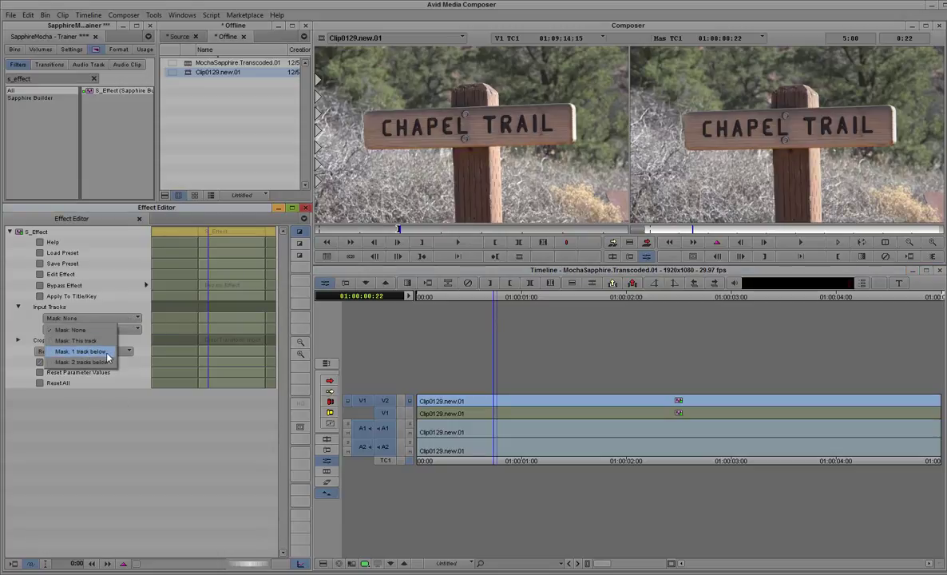
click(109, 353)
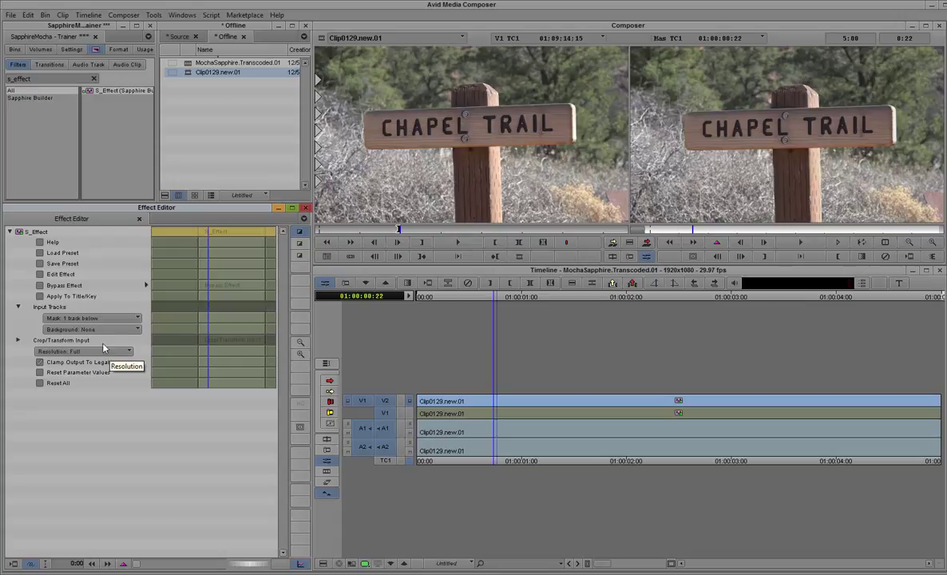
click(39, 274)
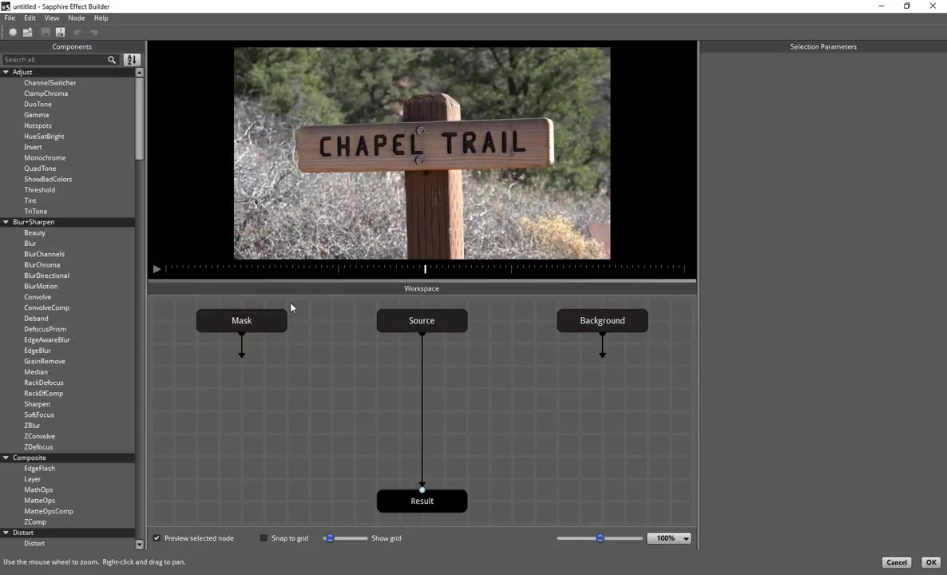
- Preview the Mask, Source and Background nodes one at a time in the Effect Builder viewer
click(158, 538)
click(247, 323)
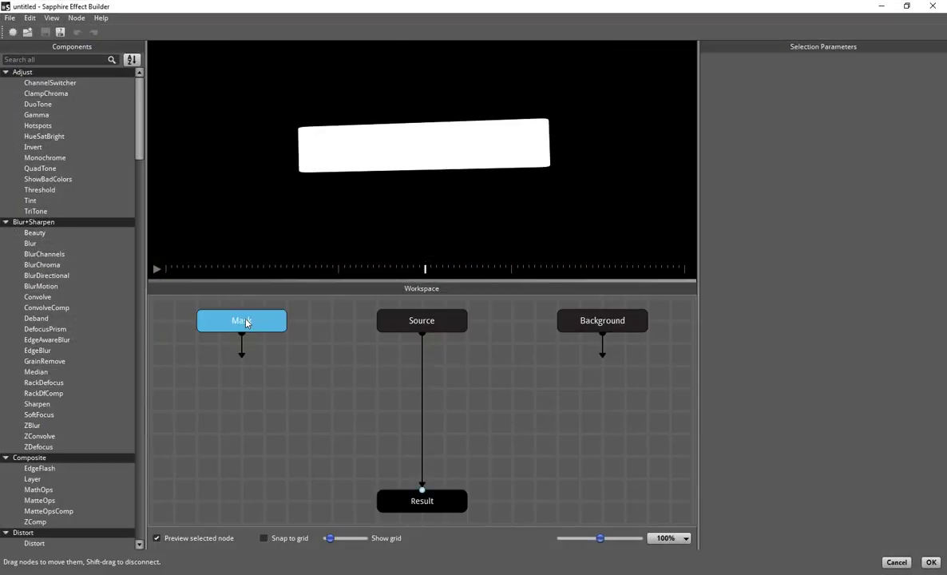
click(426, 321)
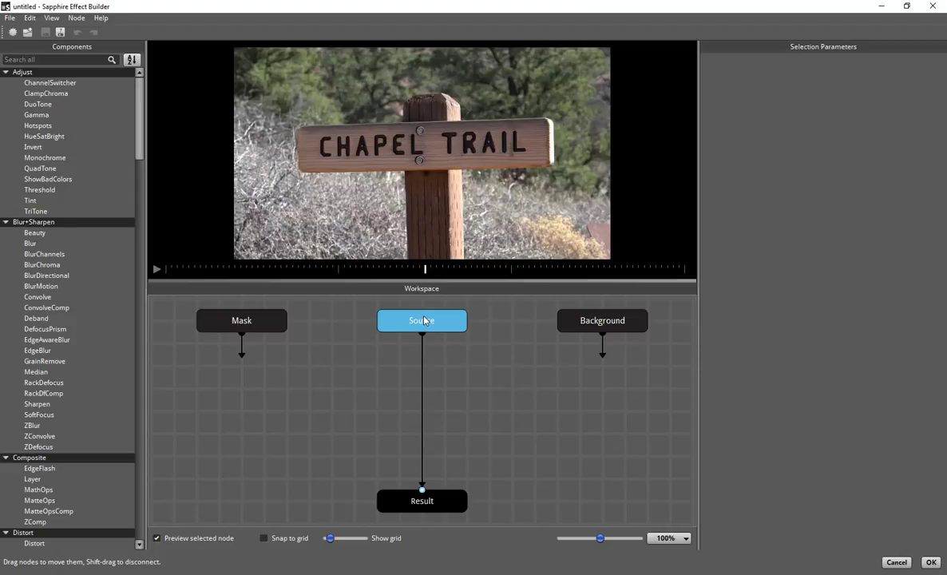
click(630, 319)
click(431, 322)
- Add a Cutout node beneath Mask, connect Mask to its matte input, and move the node toward the middle of the workspace
click(40, 60)
text(cutout)
drag(32, 82, 254, 376)
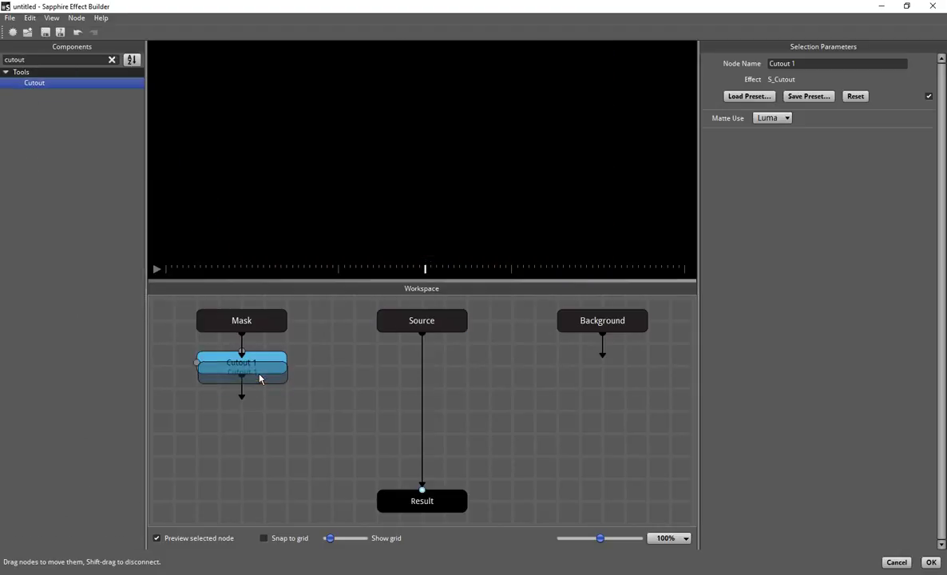
drag(241, 333, 199, 375)
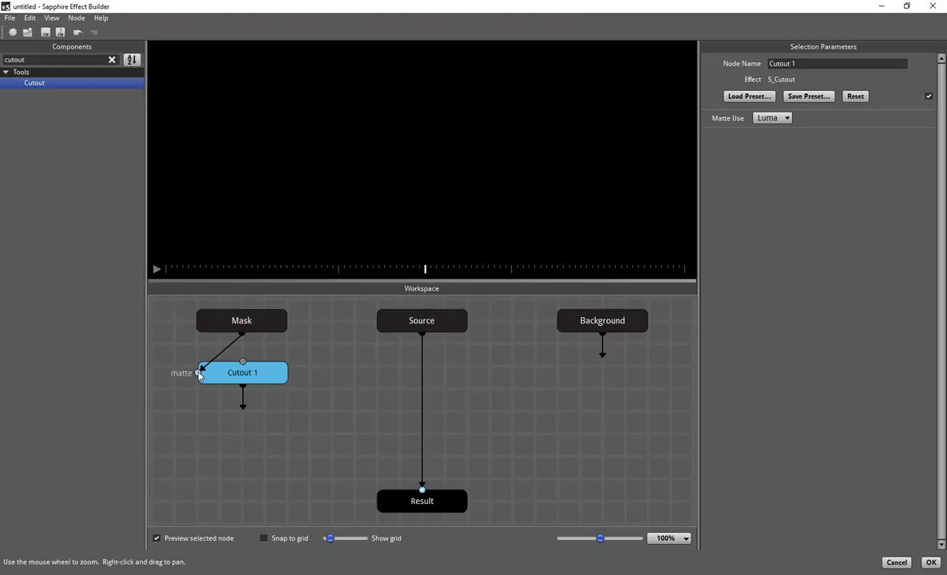
drag(267, 376, 323, 403)
- Insert a Composite node between Source and Result, and connect the Cutout output to its free input
drag(34, 57, 3, 59)
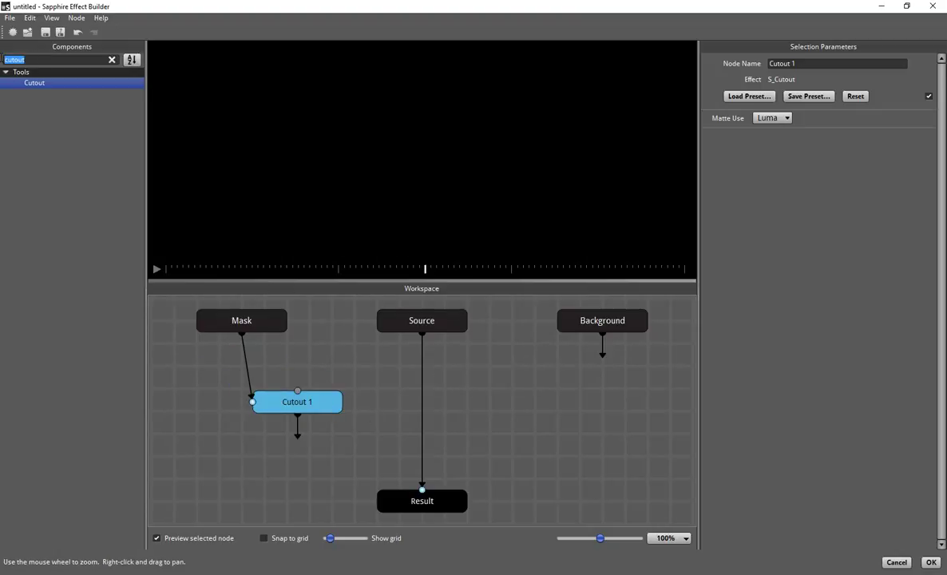
text(compos)
drag(36, 83, 487, 440)
drag(277, 406, 275, 394)
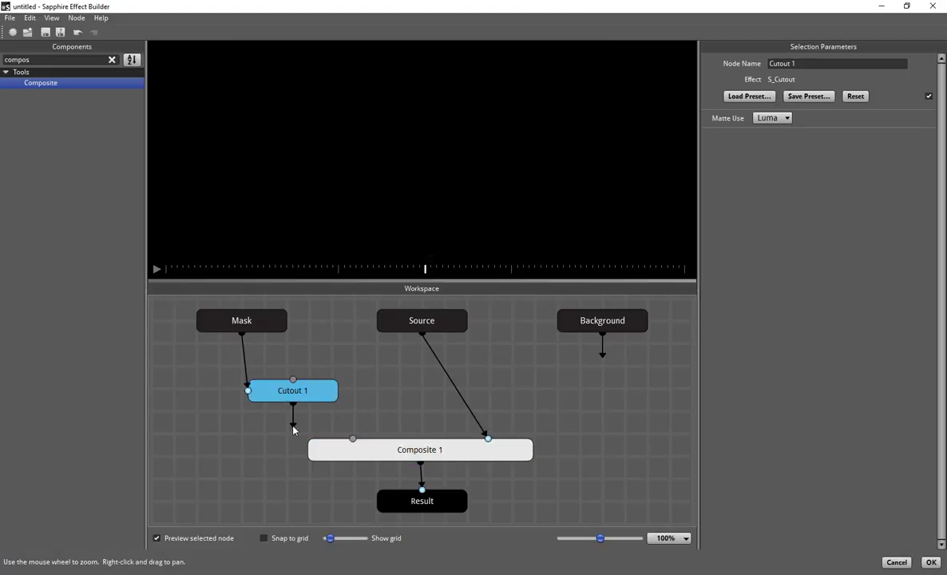
drag(293, 429, 352, 438)
drag(316, 399, 346, 399)
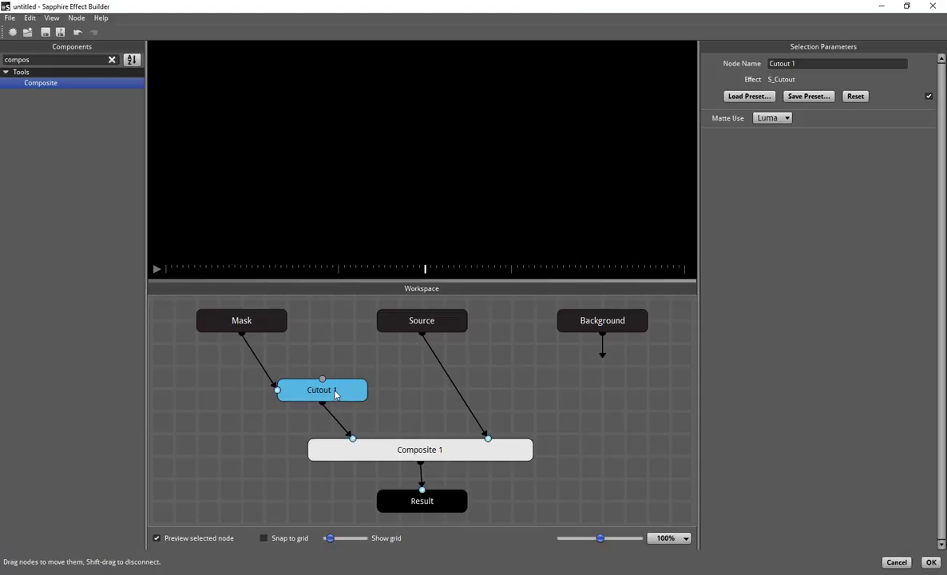
- Check the Cutout node's Matte Use setting, and preview the Mask, Cutout, Source and Composite nodes in turn
click(770, 119)
click(770, 126)
click(249, 322)
click(307, 391)
click(427, 322)
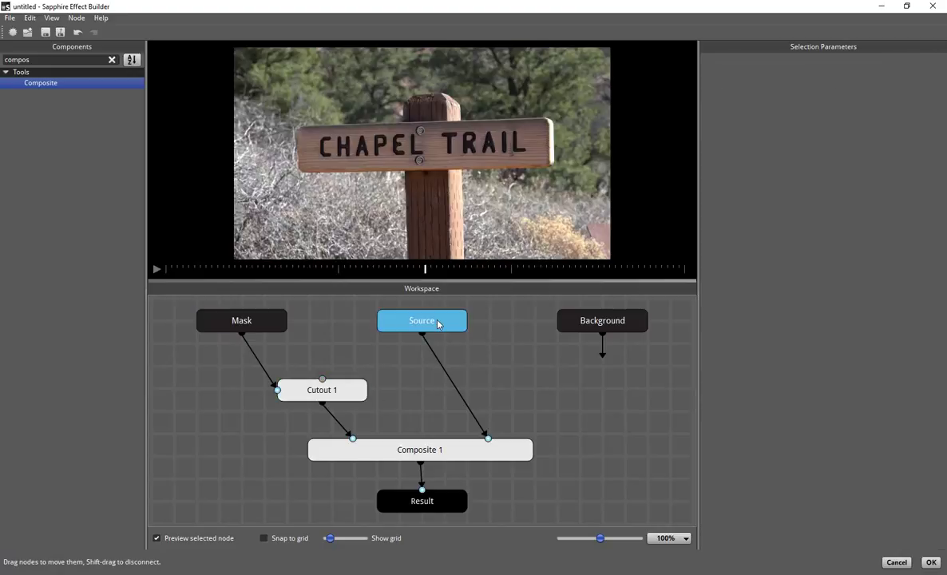
click(447, 453)
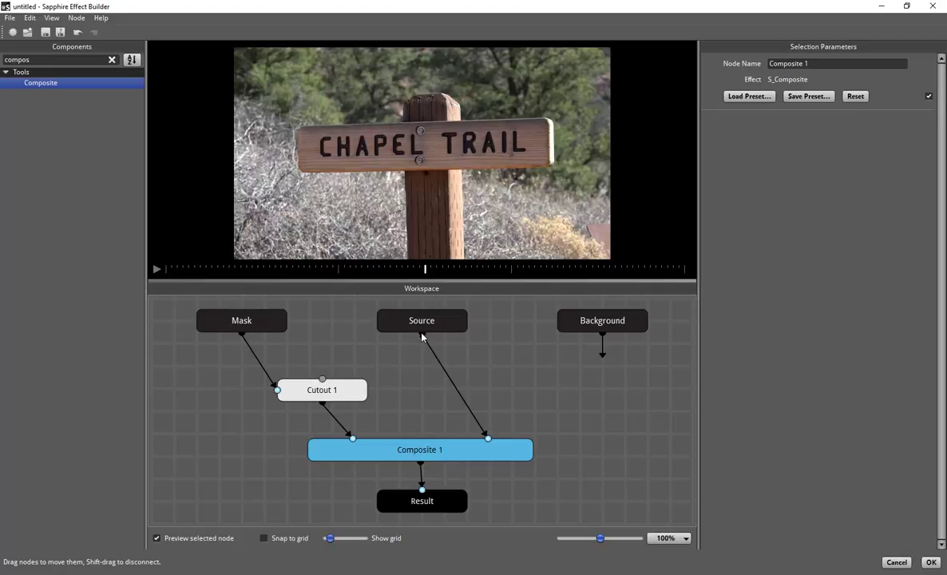
- Connect Source to the Cutout node's free input, and preview the Cutout and Composite nodes
drag(421, 335, 321, 380)
click(335, 394)
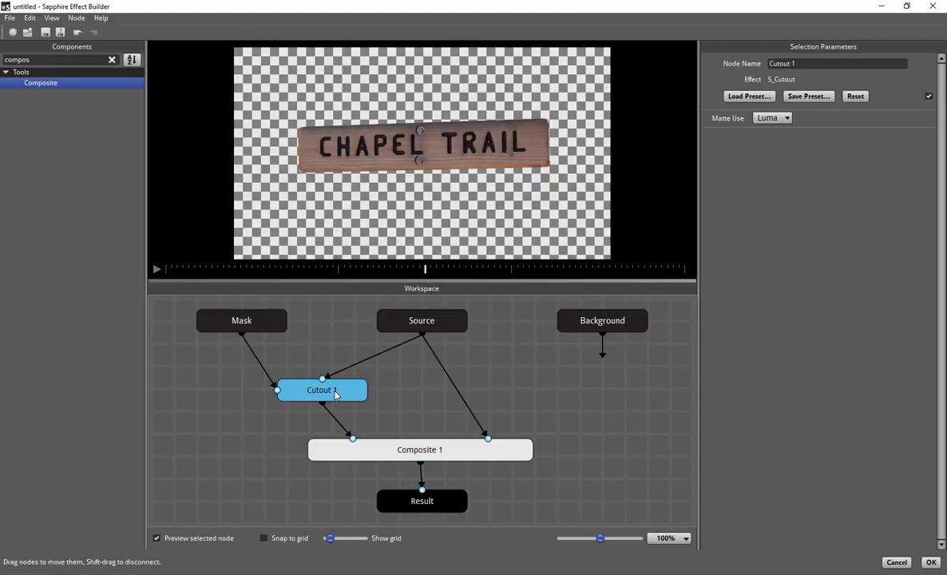
click(420, 453)
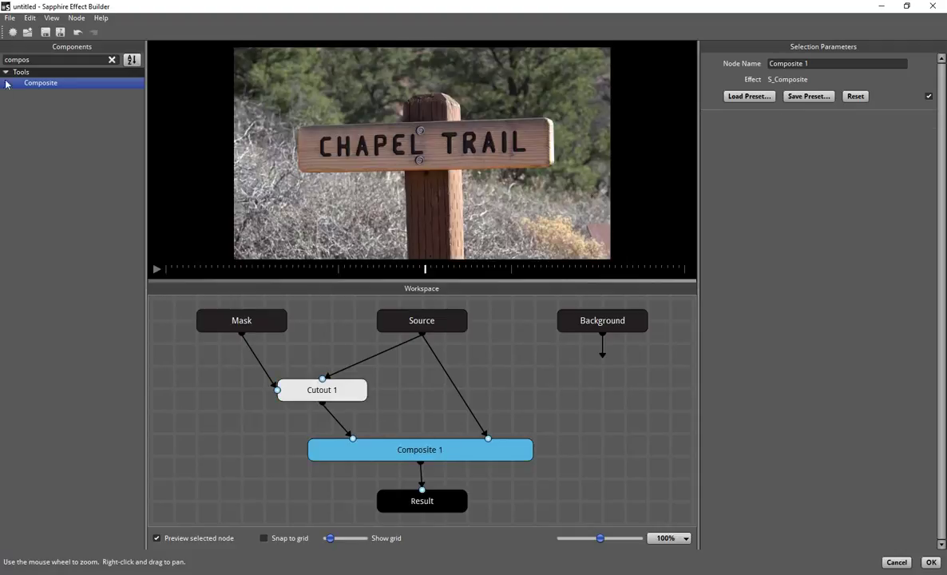
- Insert an AutoPaint node between Source and Cutout, and raise its Frequency to about 88.2
double_click(37, 60)
text(auto)
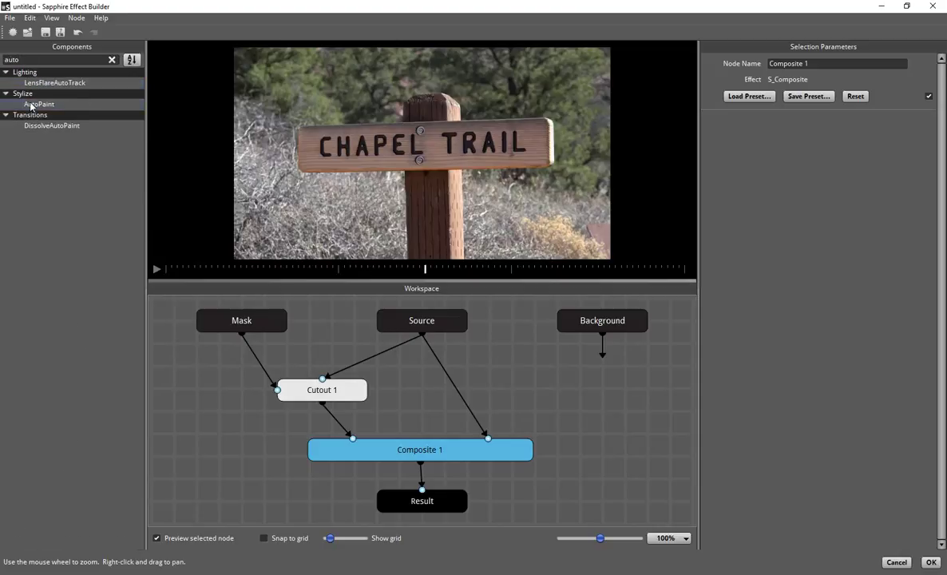
mouse_move(39, 104)
mouse_down()
mouse_move(332, 304)
mouse_move(375, 361)
mouse_up()
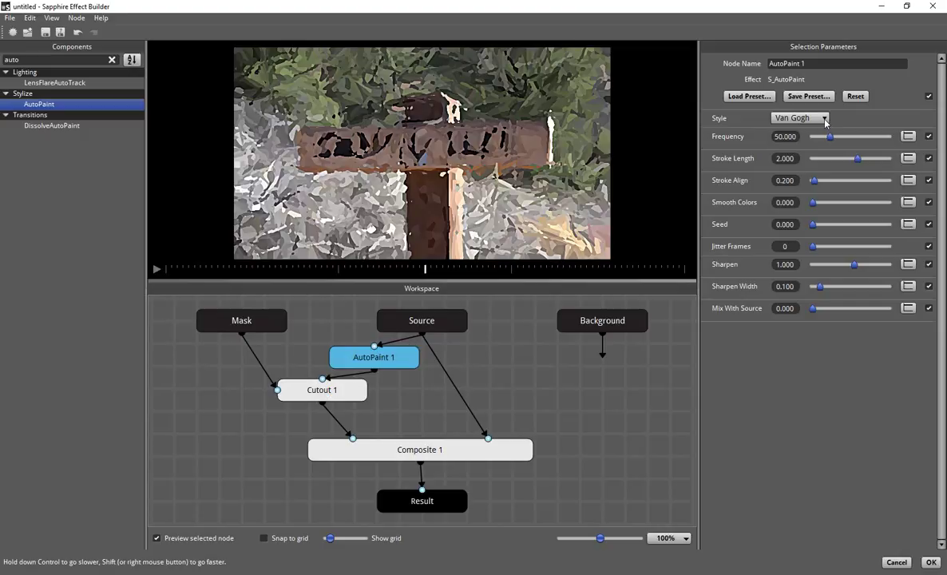
drag(830, 136, 846, 144)
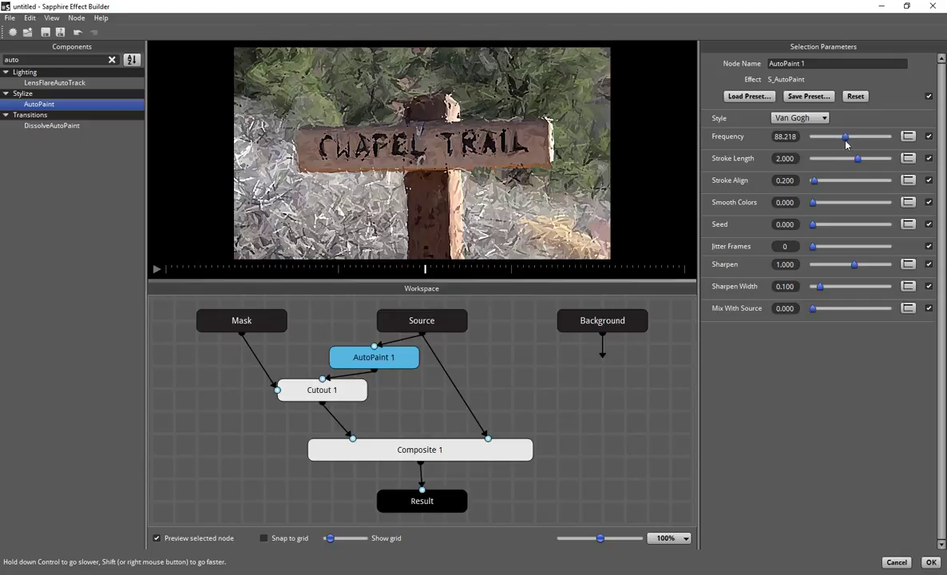
- Compare the Cutout, Source and Composite node previews to inspect the painted sign
click(323, 392)
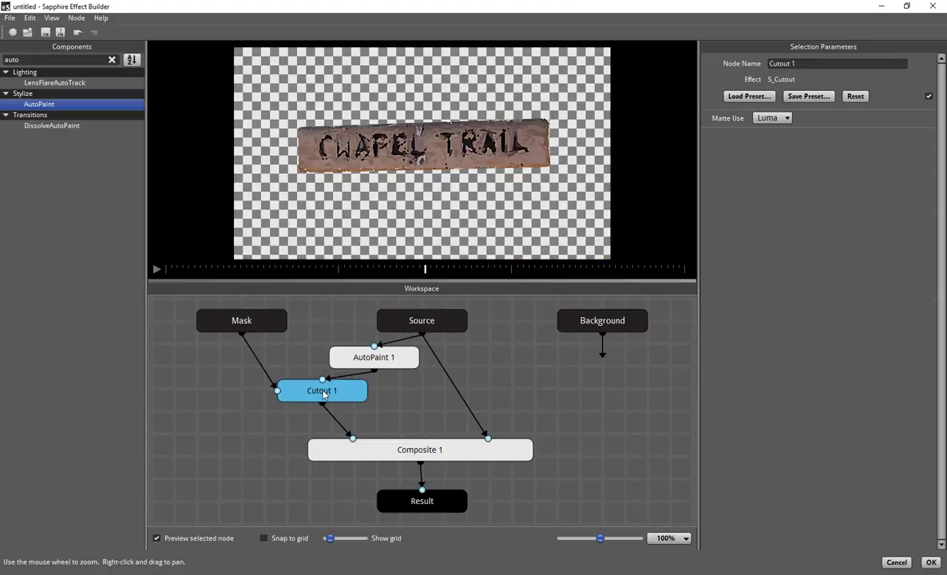
click(424, 321)
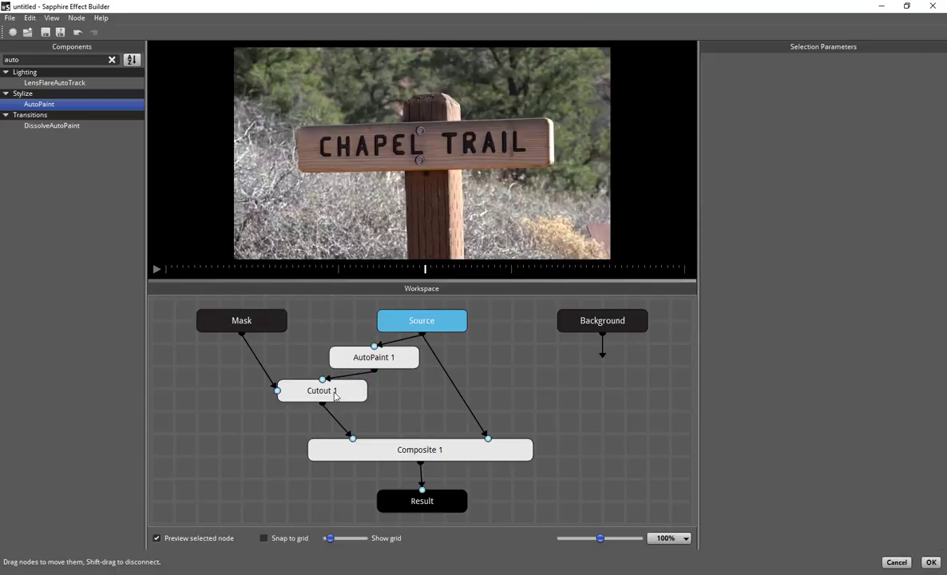
click(412, 451)
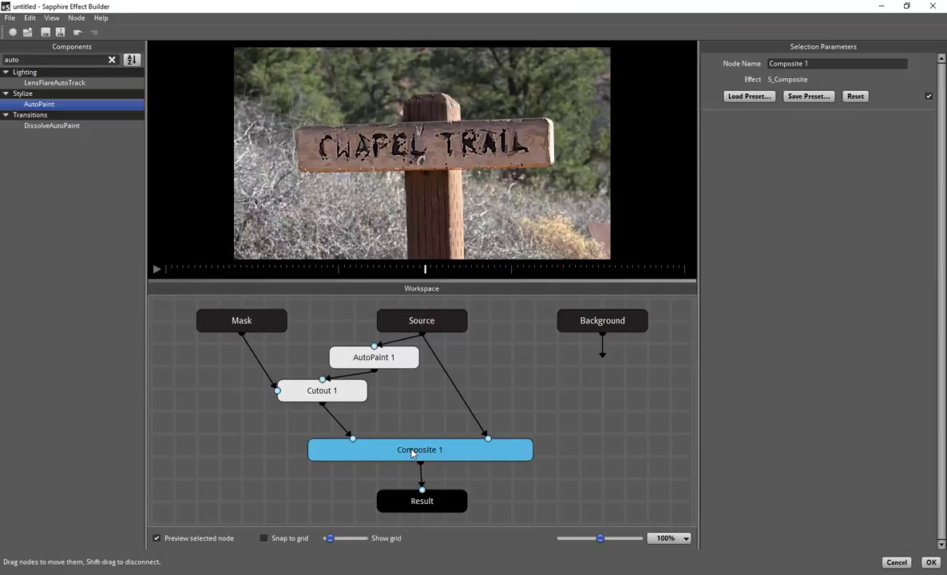
click(338, 389)
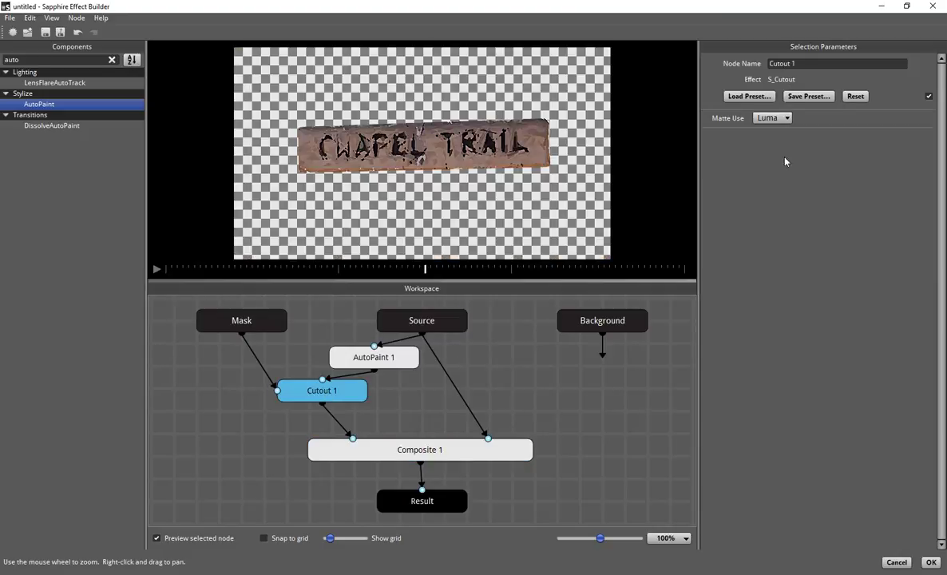
- Raise the AutoPaint Frequency to about 103.5, accept the built effect, and scrub the sequence to check the sign
click(363, 357)
drag(846, 139, 851, 137)
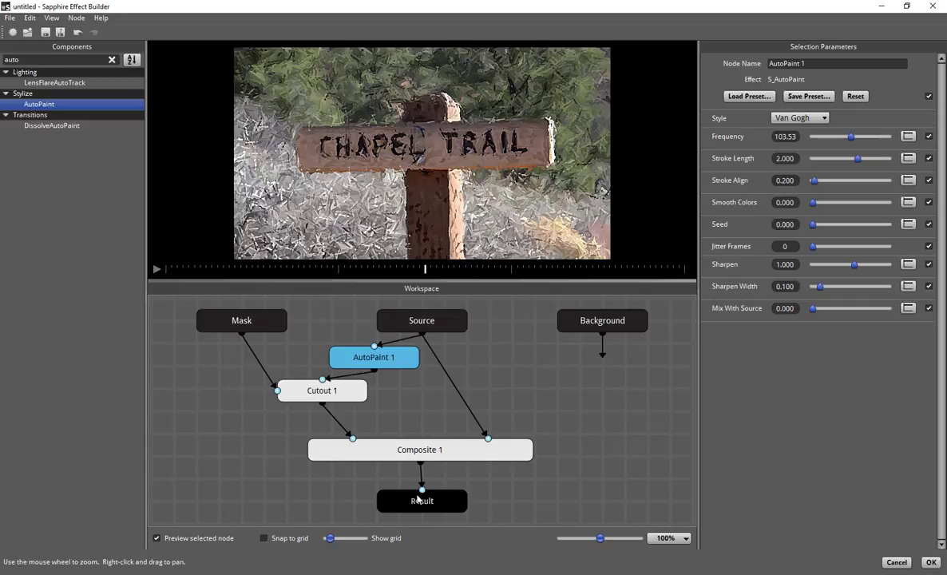
click(931, 562)
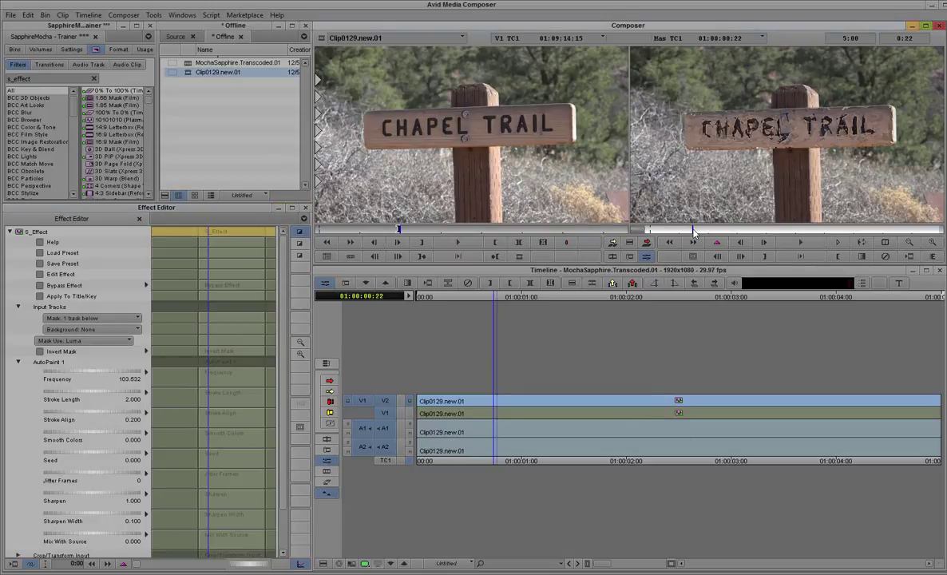
mouse_move(674, 231)
mouse_down()
mouse_move(664, 231)
mouse_move(878, 234)
mouse_move(693, 232)
mouse_up()
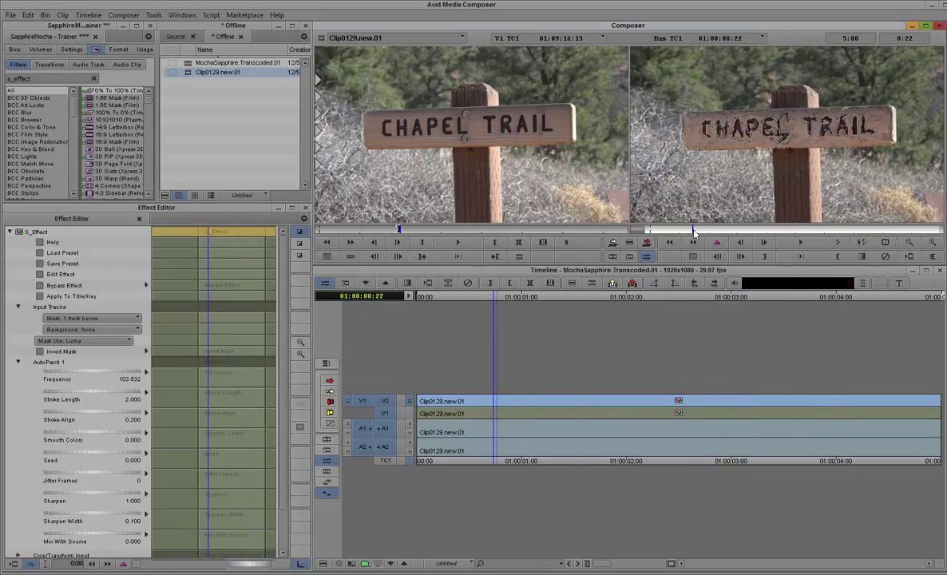
key(shift+F10)
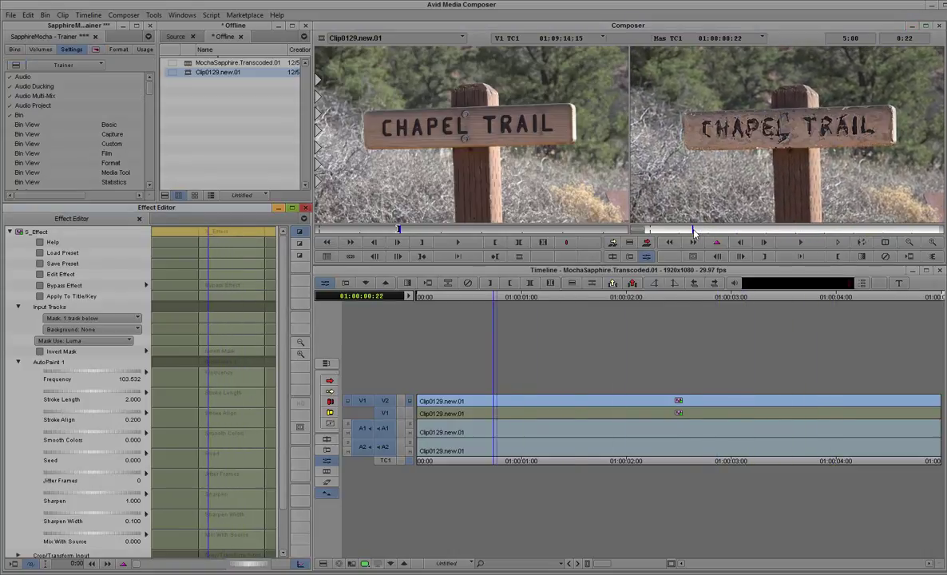
- On the V1 mocha Pro effect, try Invert Mask and restore it, and set the matte's Feather to 40
click(494, 415)
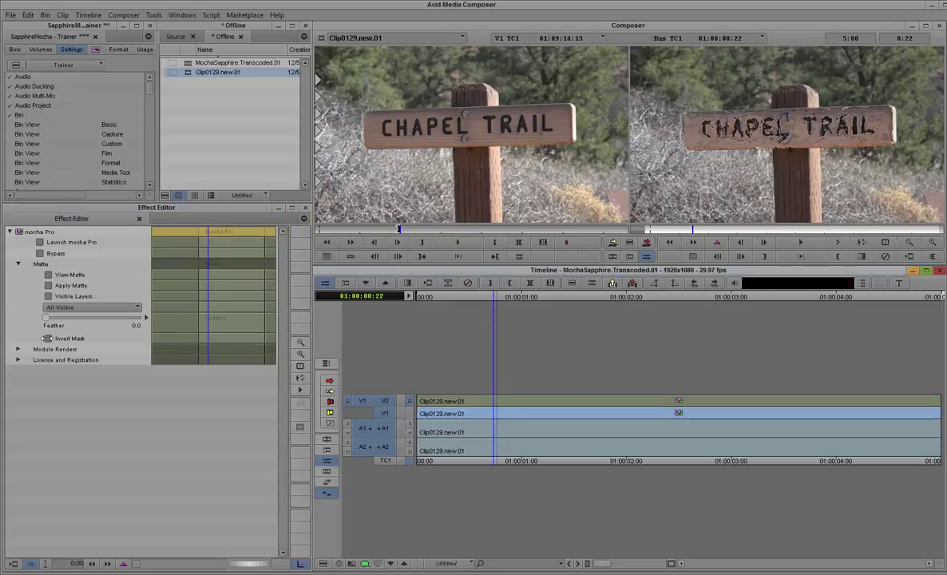
click(48, 339)
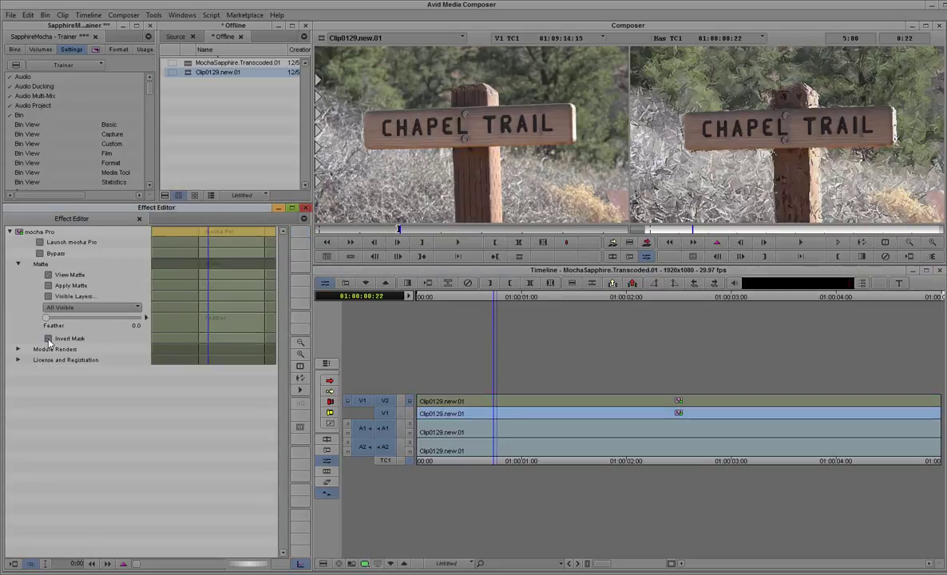
click(49, 339)
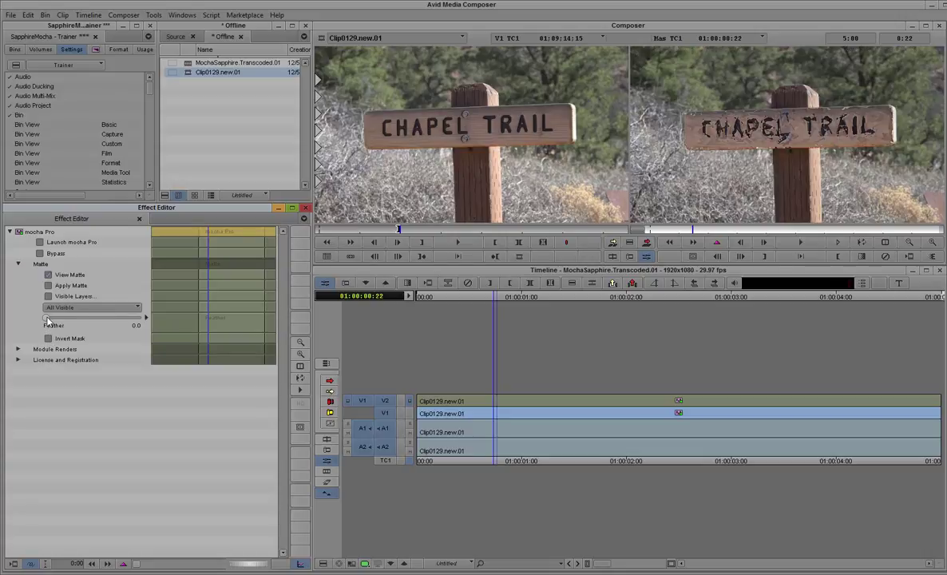
mouse_move(47, 318)
mouse_down()
mouse_move(68, 324)
mouse_move(55, 321)
mouse_up()
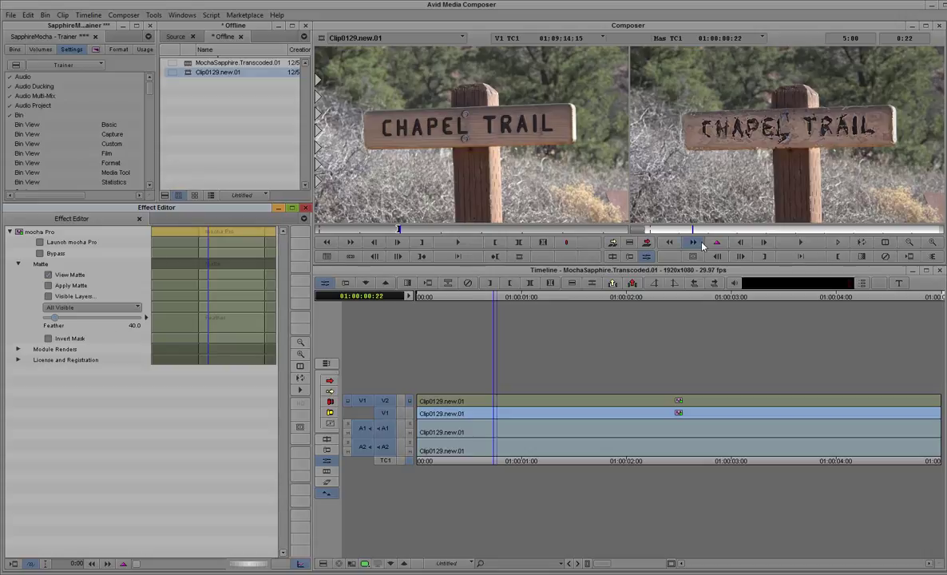
- Lower the timeline's video quality, and scrub the sequence to 01:00:00:19 to review the feathered effect
mouse_move(692, 229)
mouse_down()
mouse_move(803, 232)
mouse_move(704, 233)
mouse_up()
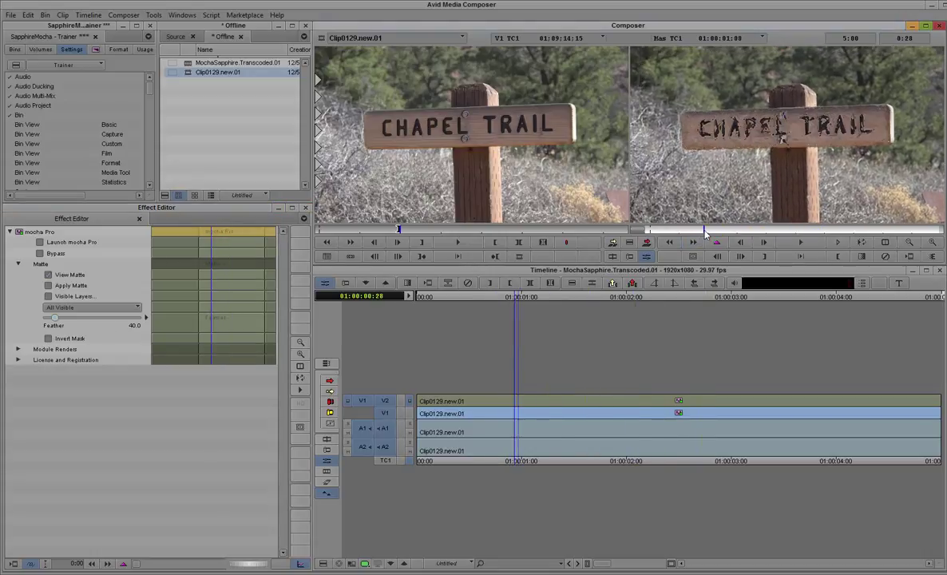
click(366, 565)
mouse_move(704, 232)
mouse_down()
mouse_move(675, 231)
mouse_move(866, 231)
mouse_move(686, 232)
mouse_up()
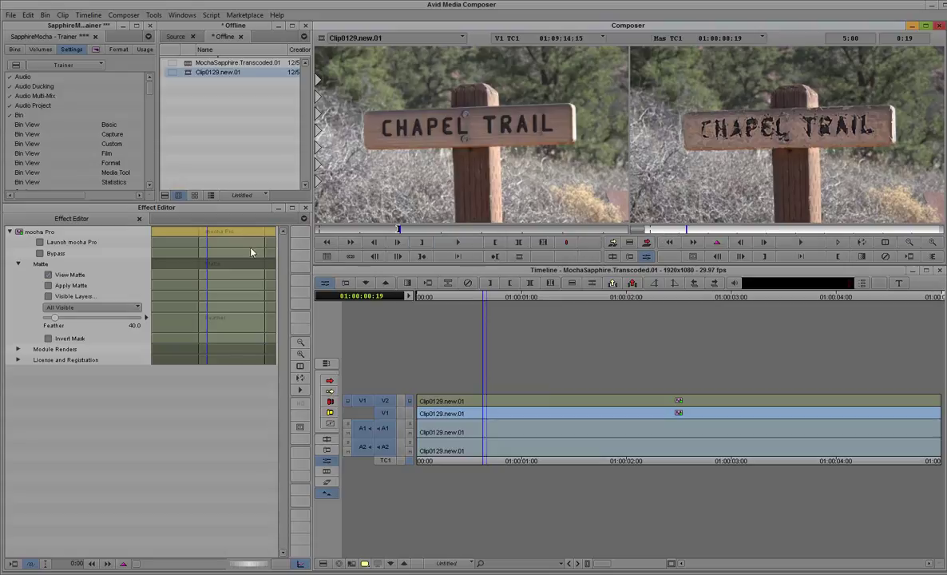
- Leave effect mode, and select the MochaSapphire.Transcoded.01 sequence in the Offline bin and the Clip0129 master clip in the Source bin
click(327, 439)
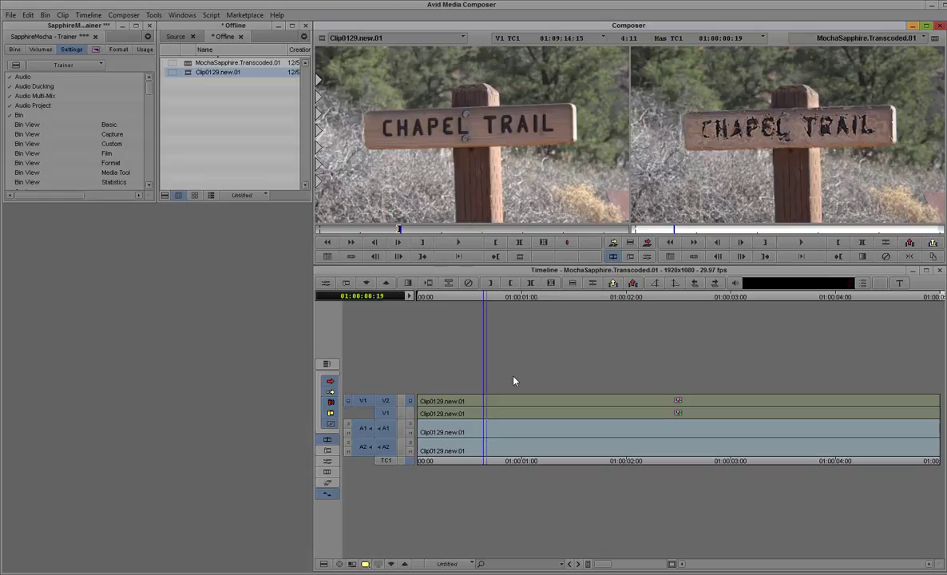
click(187, 64)
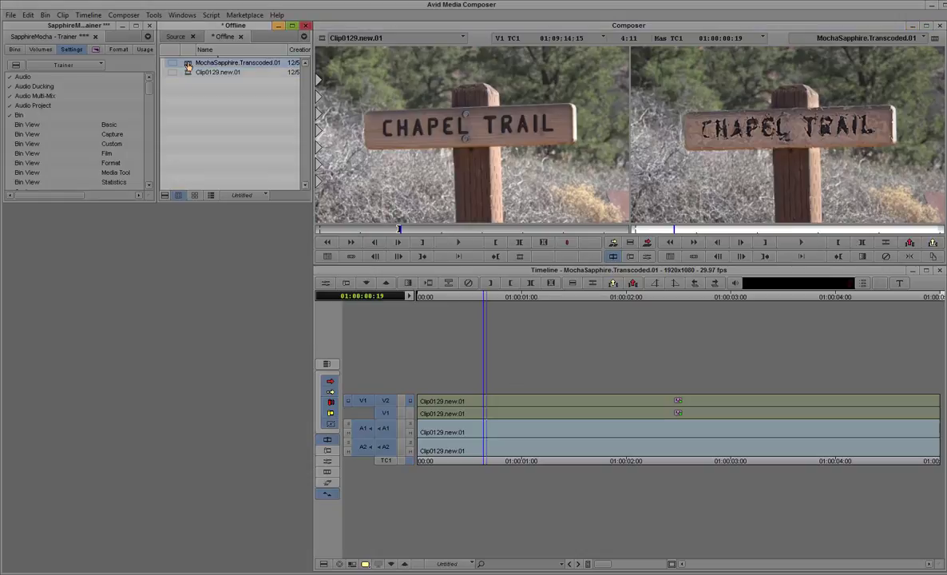
click(182, 37)
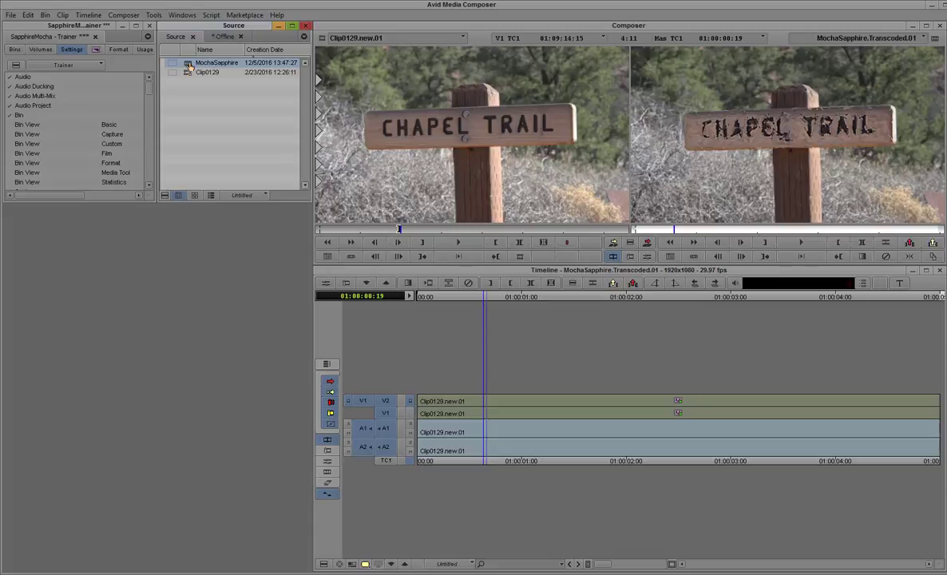
click(189, 73)
click(224, 38)
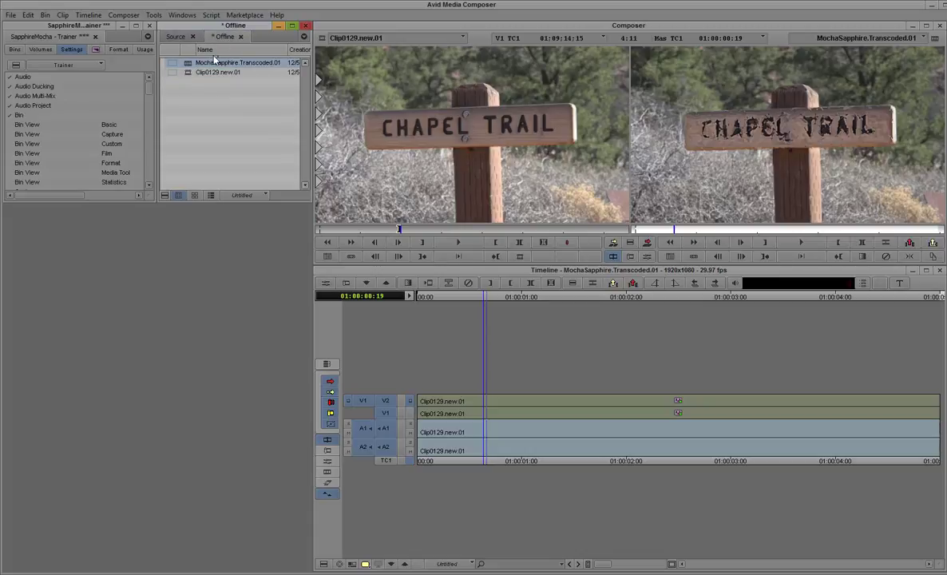
click(167, 37)
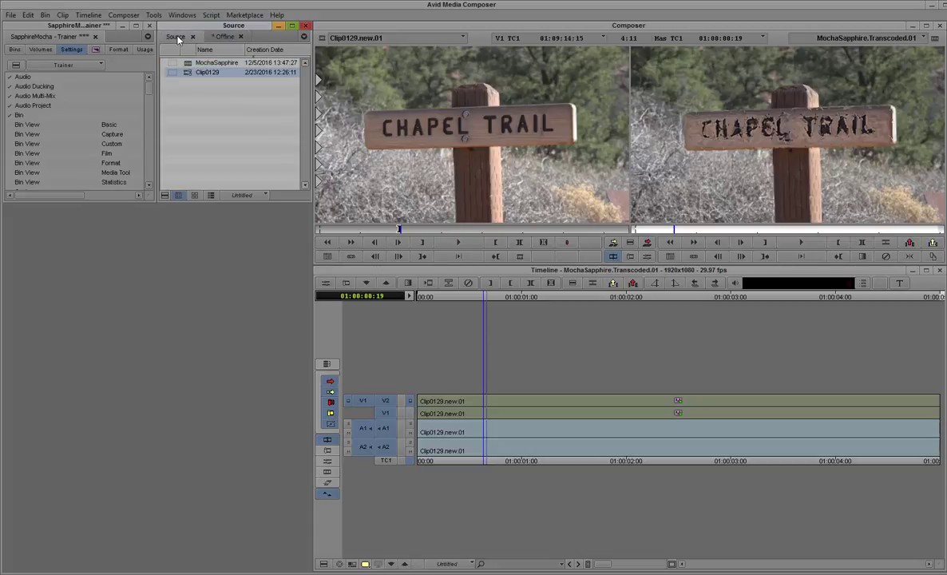
click(224, 37)
- Relink the MochaSapphire.Transcoded.01 sequence to the selected items in all open bins, creating a new sequence
right_click(188, 64)
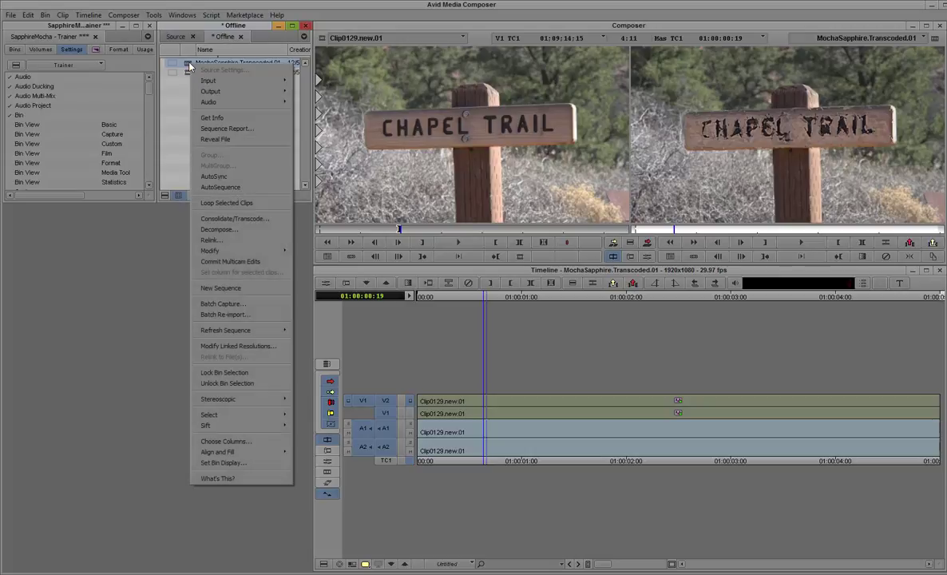
click(211, 240)
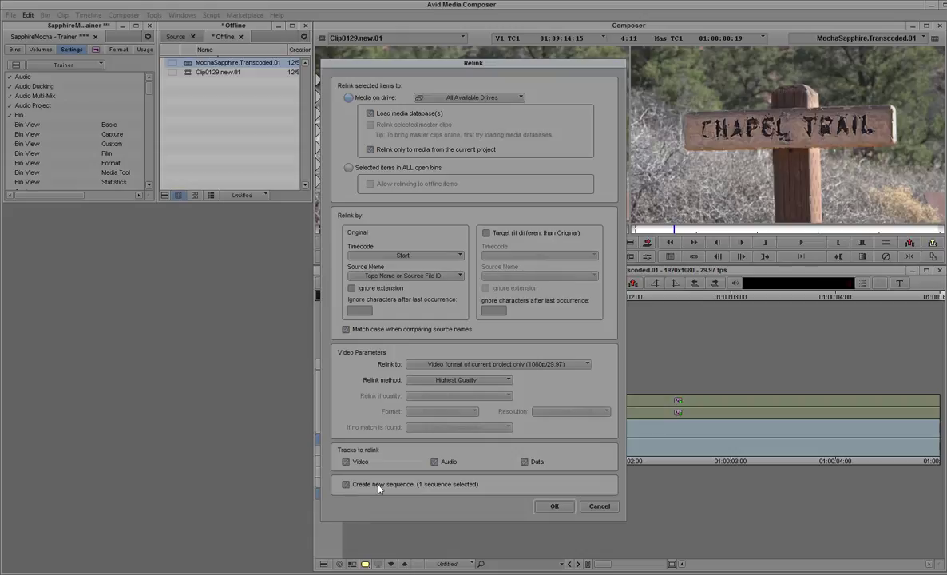
click(349, 167)
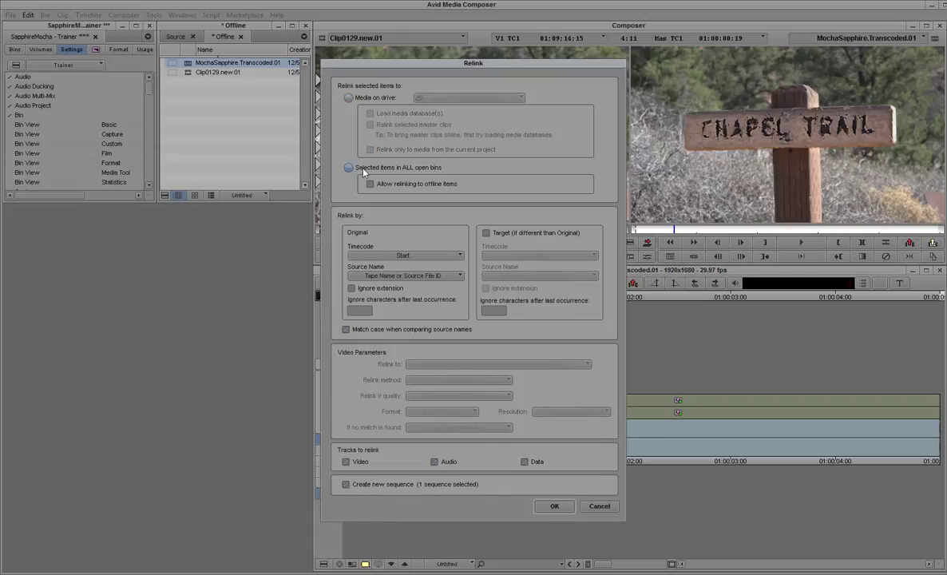
click(554, 506)
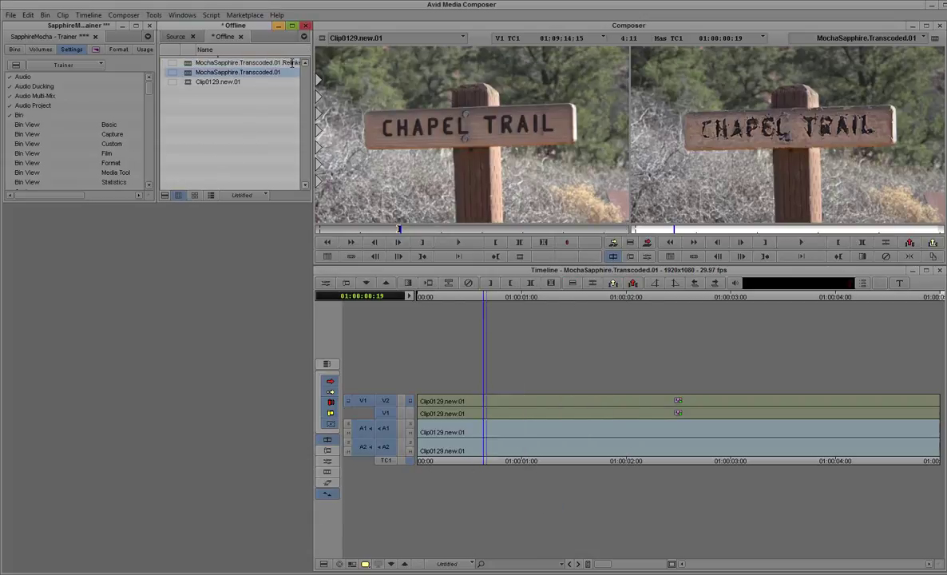
- Load the relinked sequence with V2 monitored, and match frame to its source clip
click(188, 64)
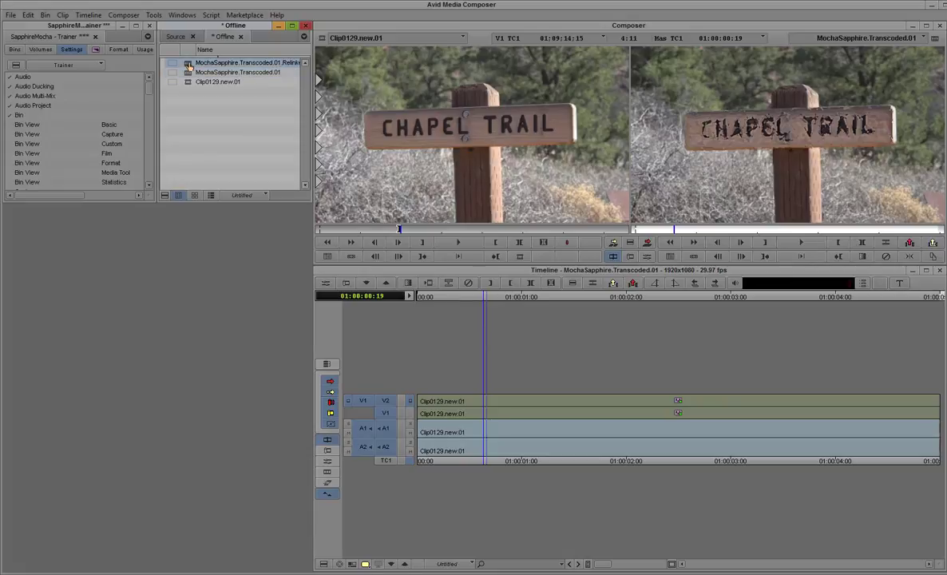
double_click(189, 64)
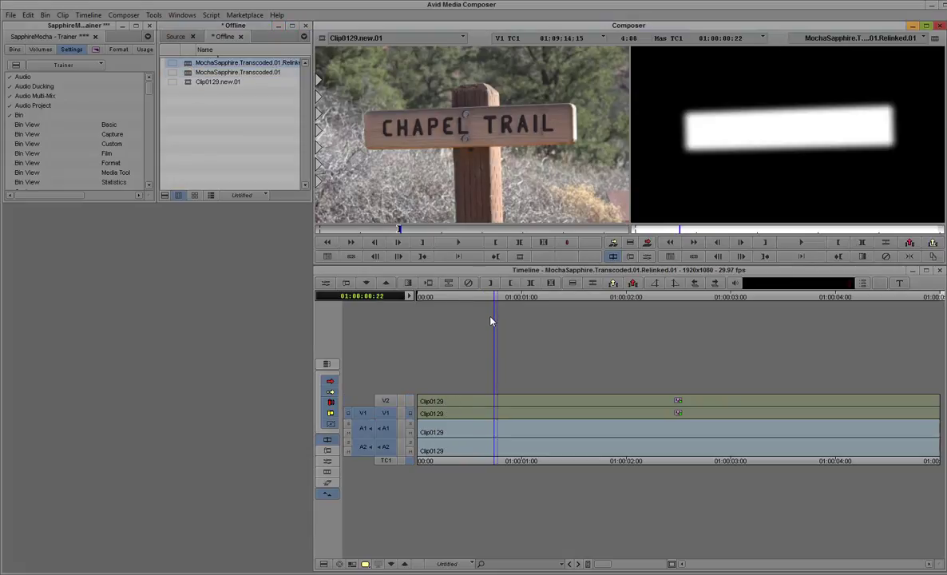
click(386, 403)
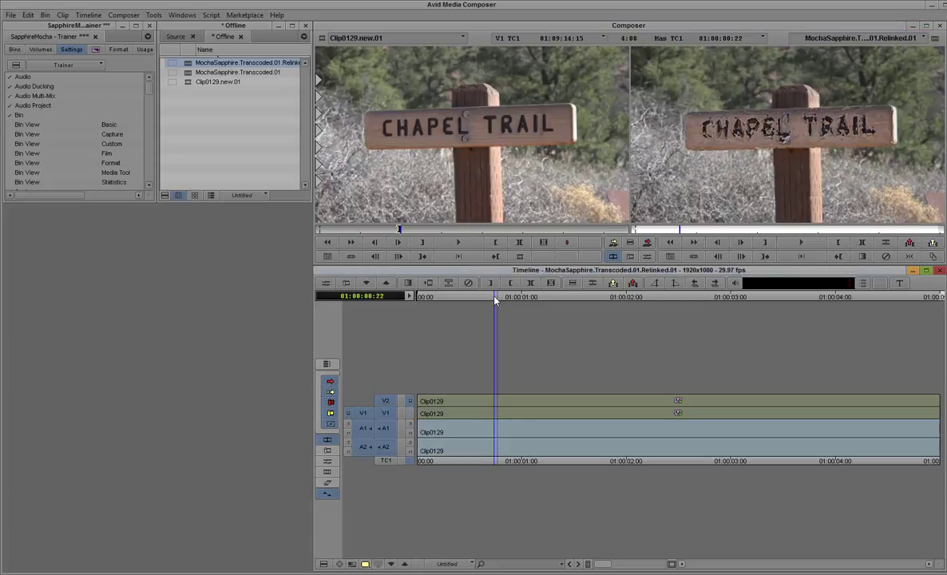
click(572, 285)
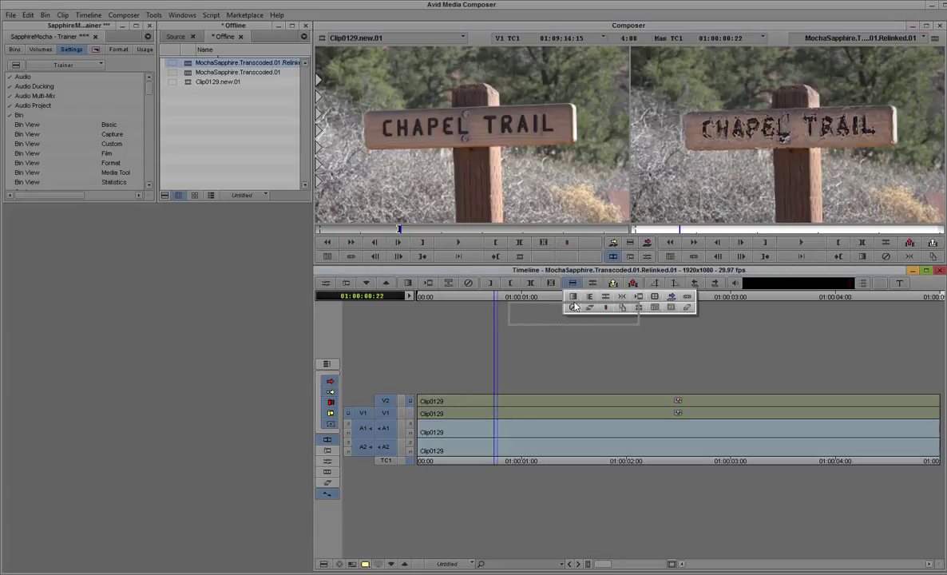
click(638, 308)
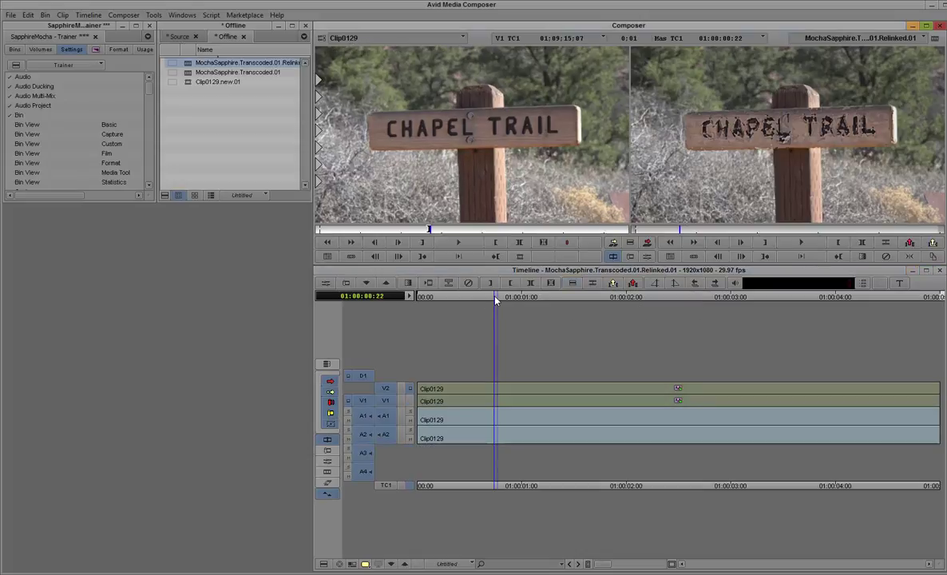
- Render both effects in the relinked sequence to the G-RAID (R:) drive, and play the sequence from its start
drag(495, 300, 453, 320)
right_click(459, 316)
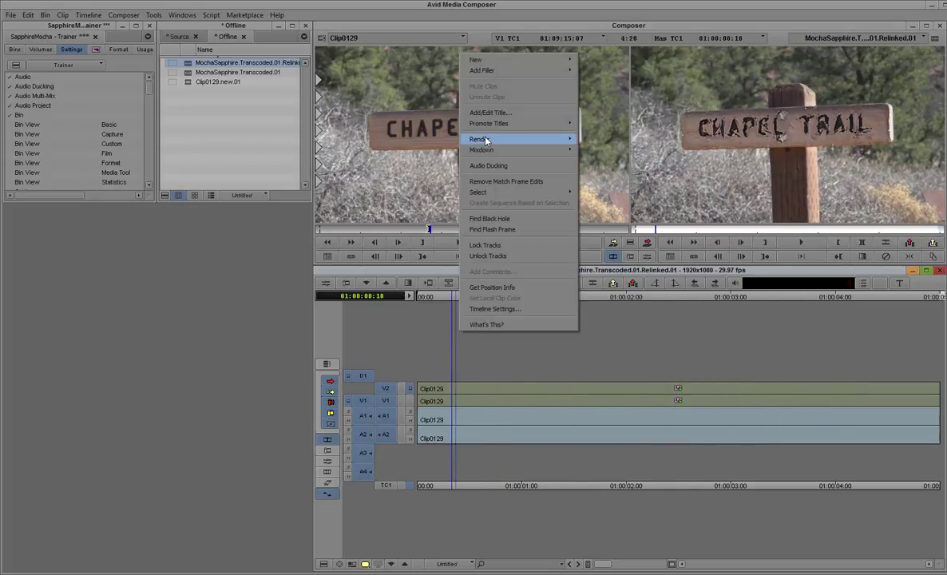
mouse_move(486, 140)
click(608, 149)
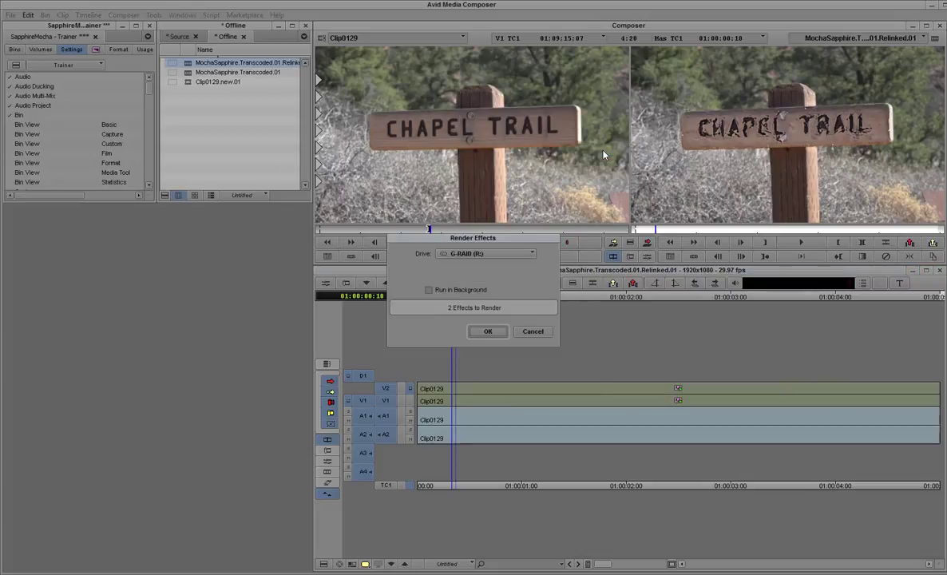
click(488, 332)
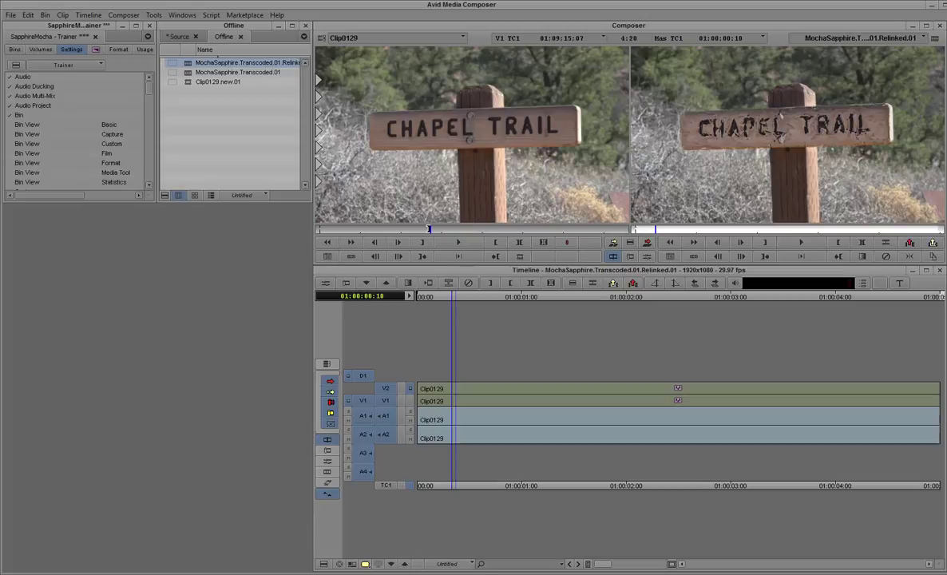
drag(451, 298, 419, 303)
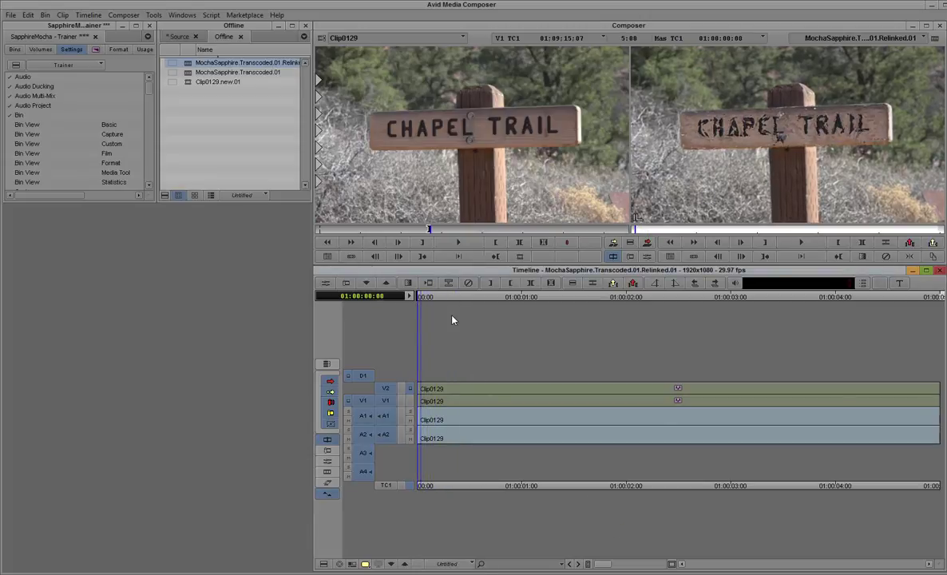
key(space)
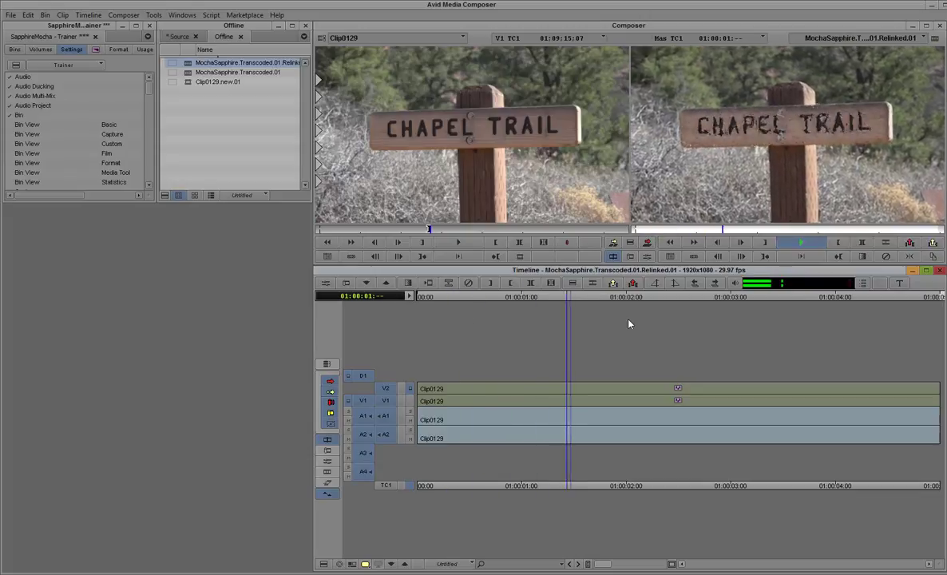